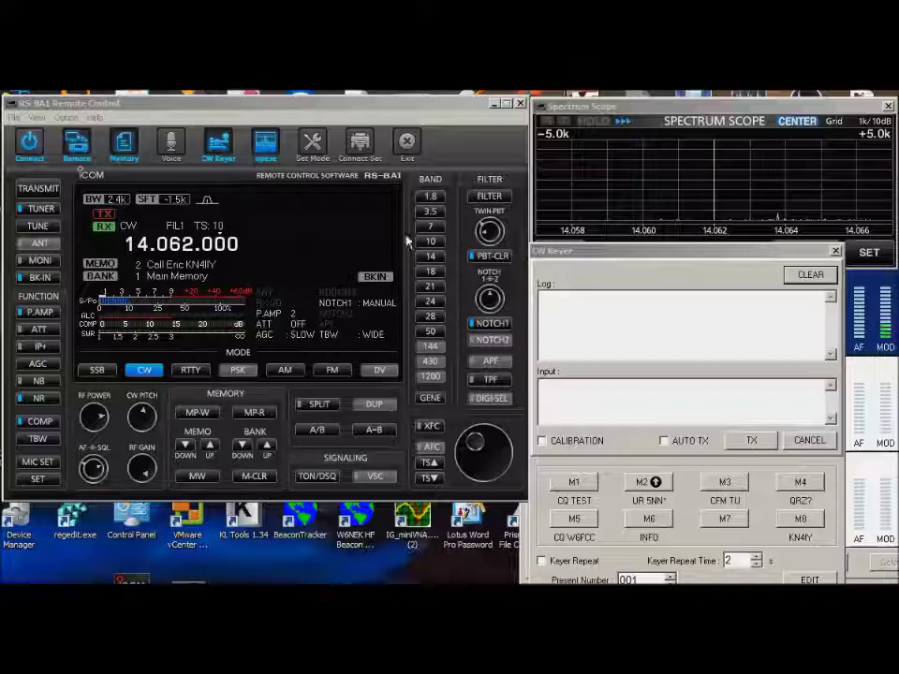
Bring up the CW Keyer window and review the message text stored in keyer memory M8.
left_click(224, 145)
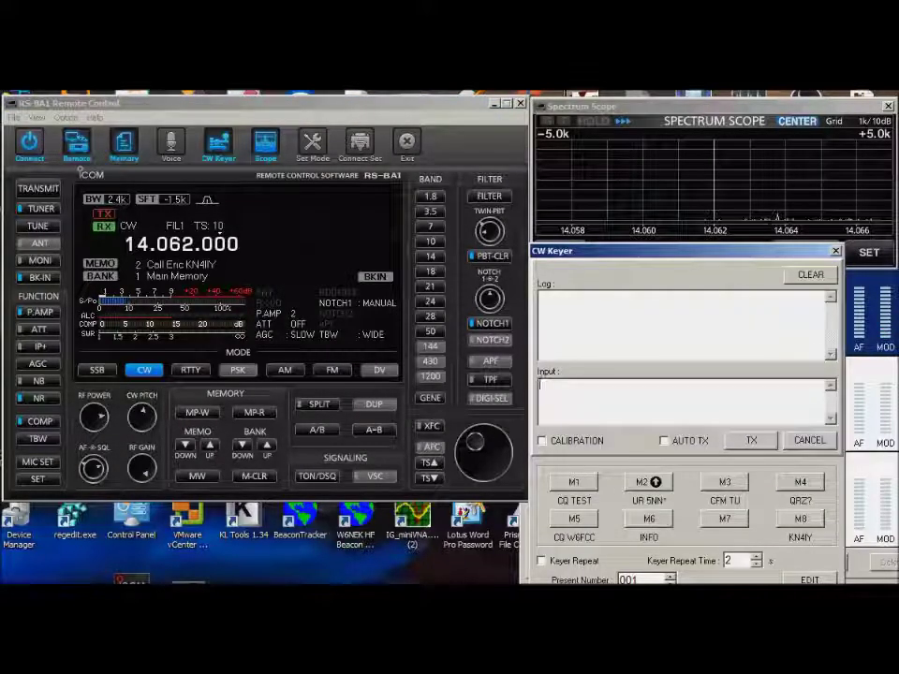
left_click(884, 281)
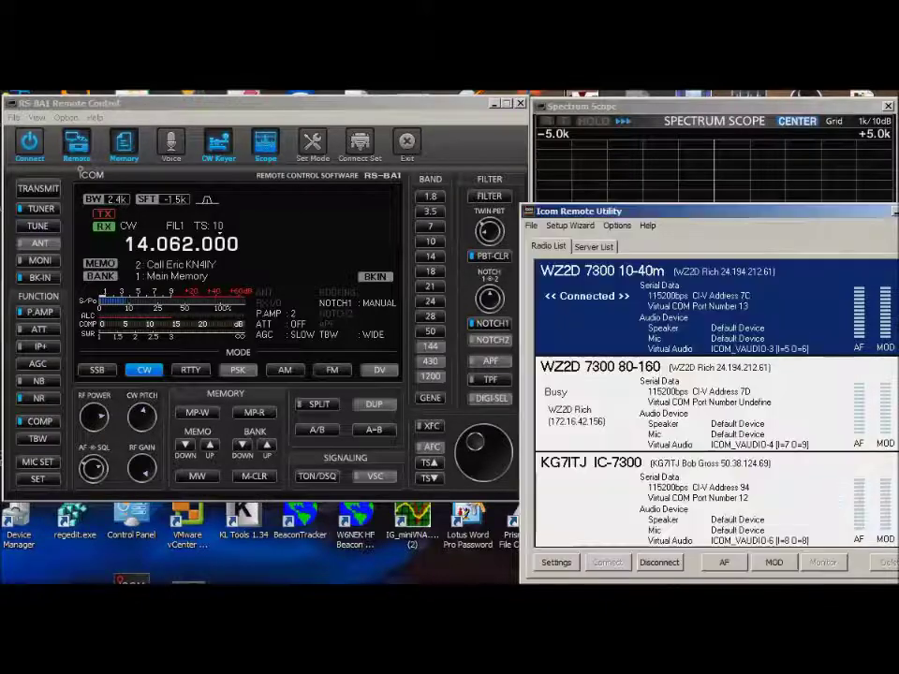
left_click(894, 214)
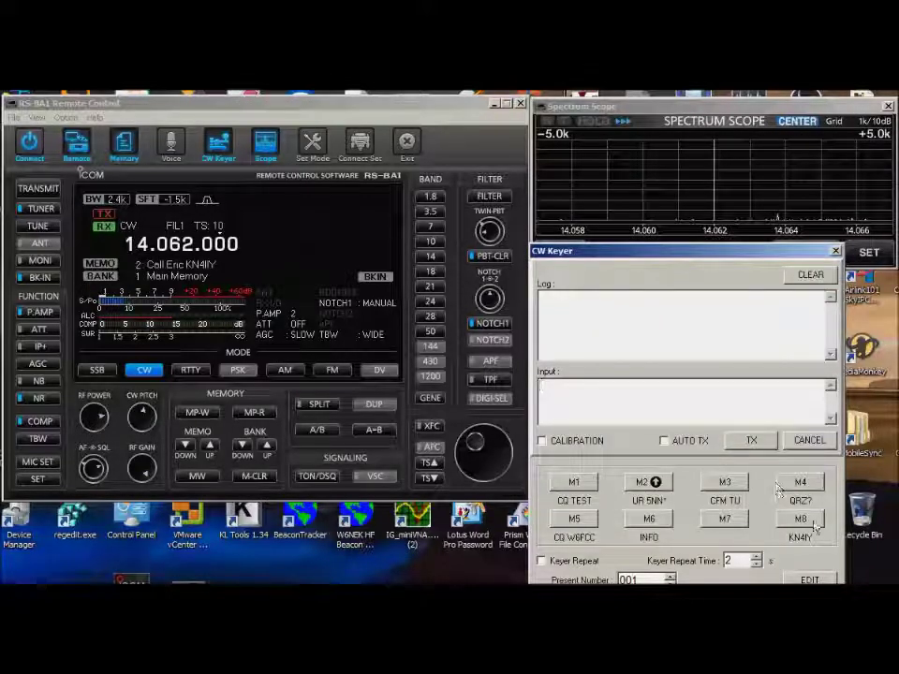
left_click(807, 579)
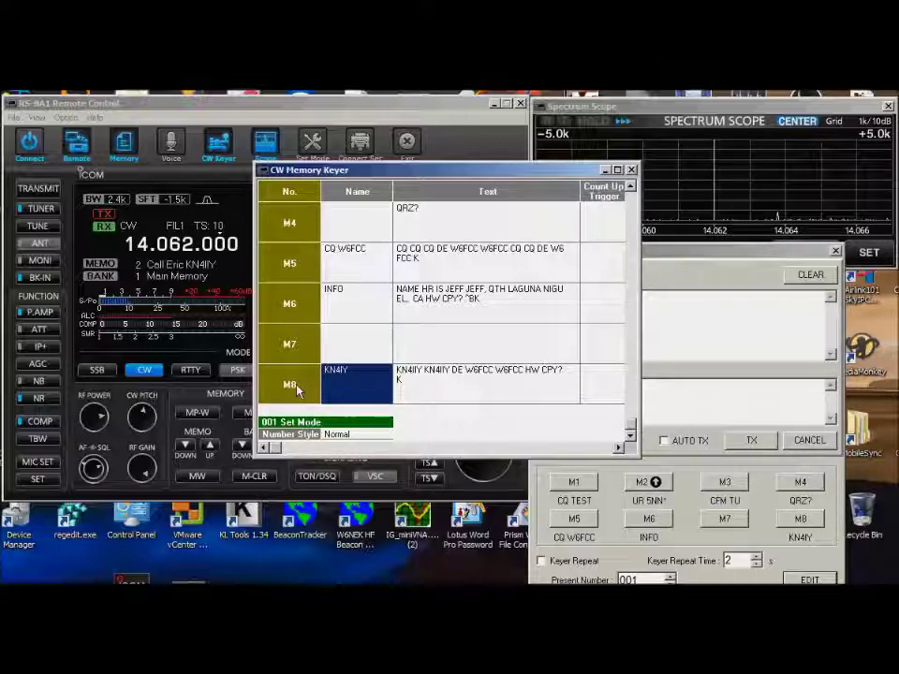
left_click(631, 169)
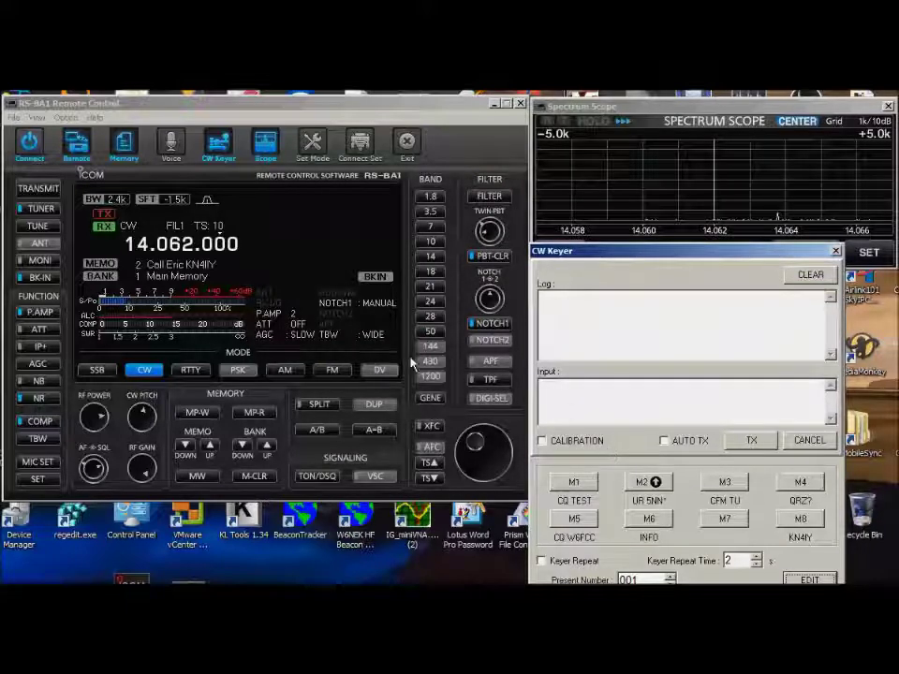
Look over the CW mode settings with AUTO TX enabled, and switch AUTO TX off again.
left_click(665, 440)
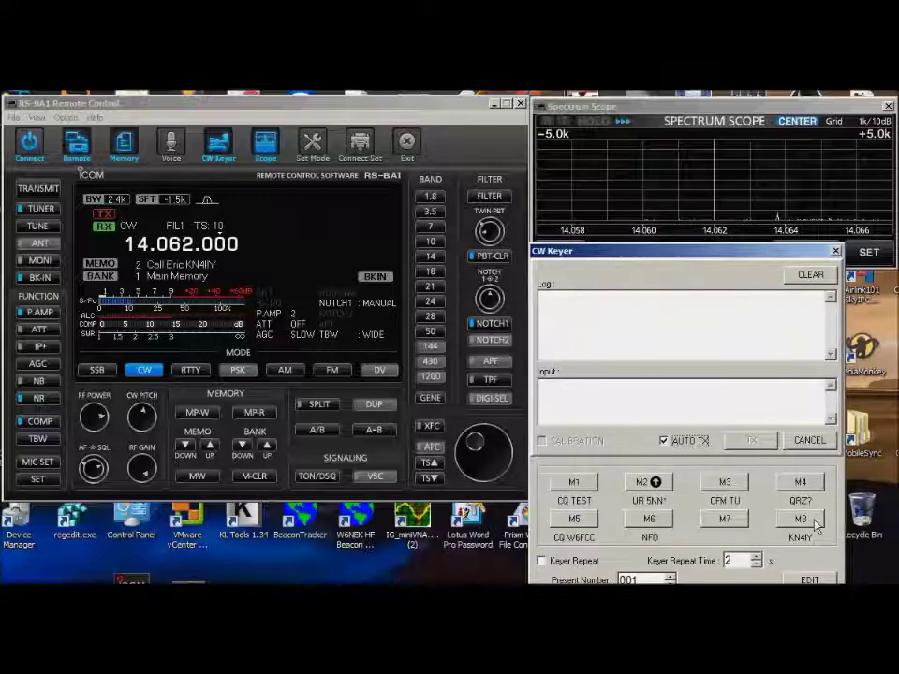
left_click(145, 370)
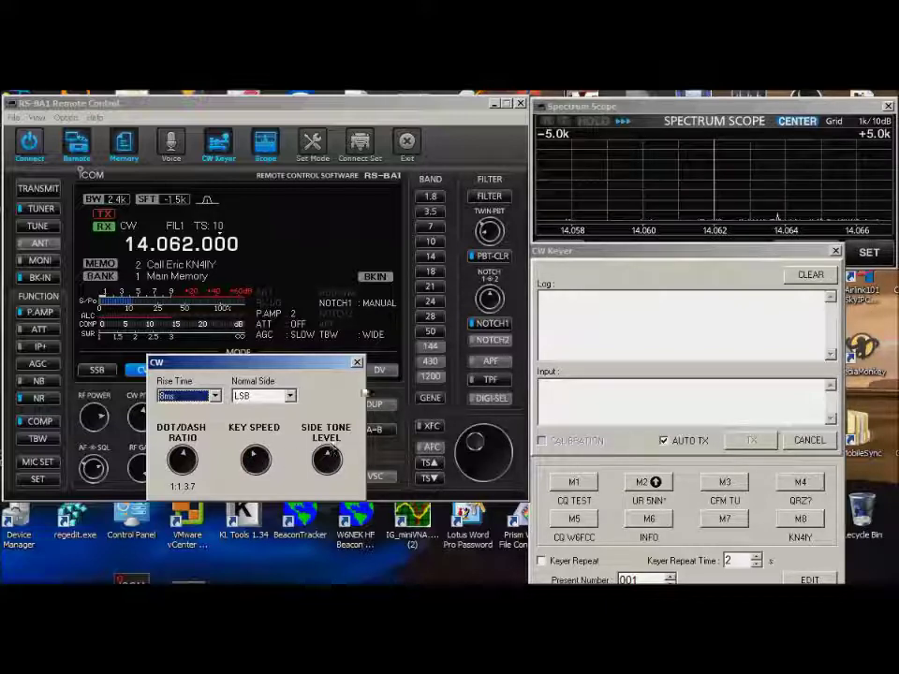
left_click(357, 362)
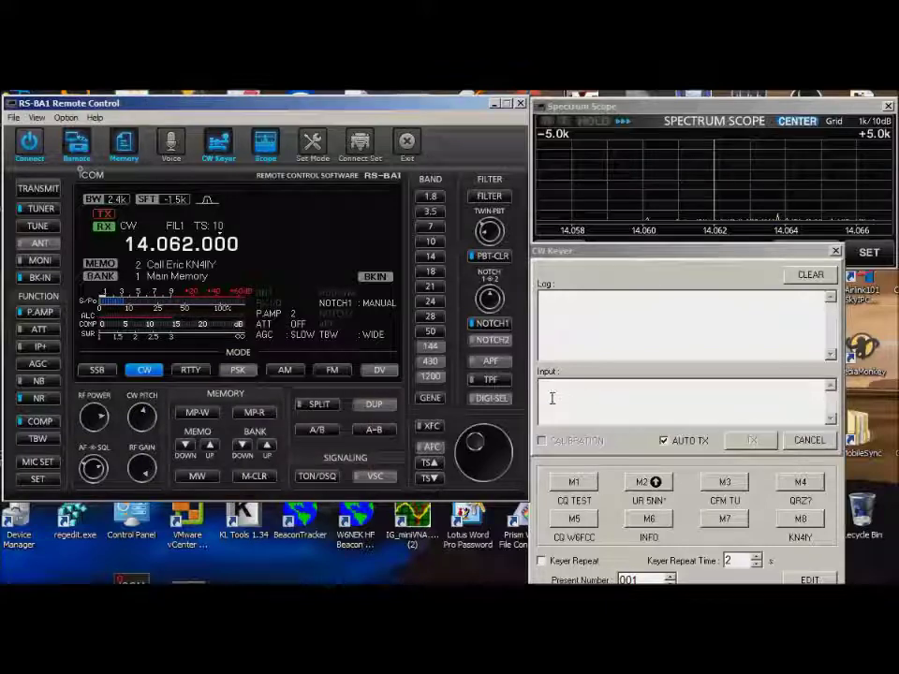
left_click(664, 440)
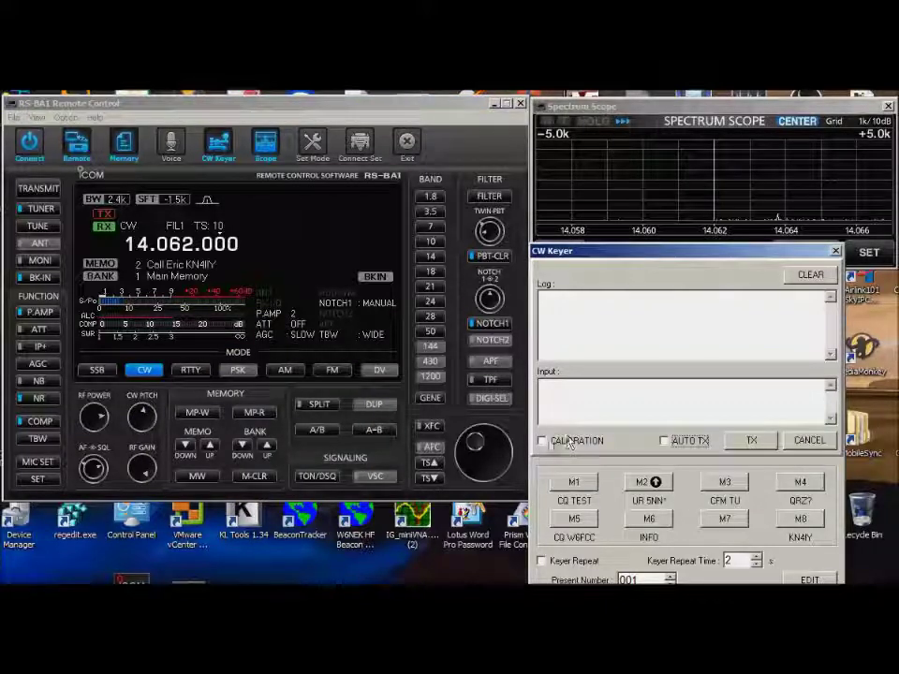
Check the CW mode settings with keyer CALIBRATION enabled, and disable CALIBRATION again.
left_click(542, 441)
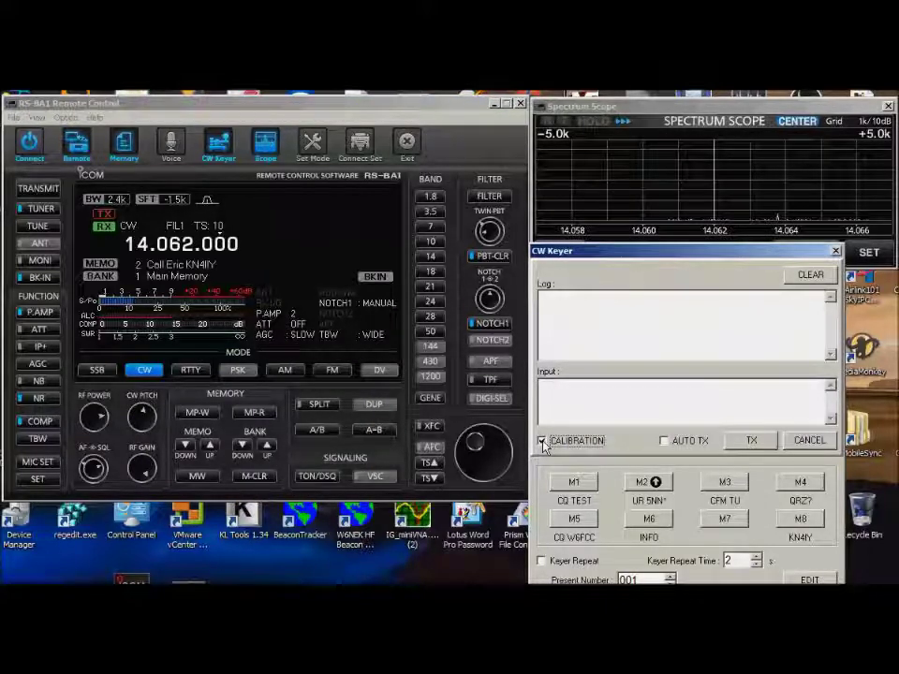
left_click(234, 372)
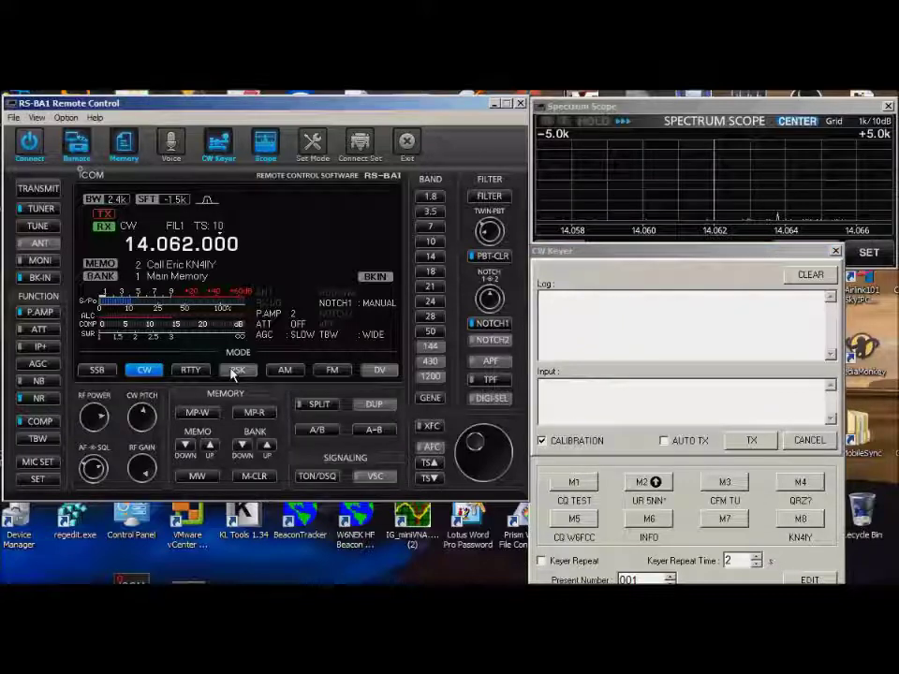
left_click(148, 372)
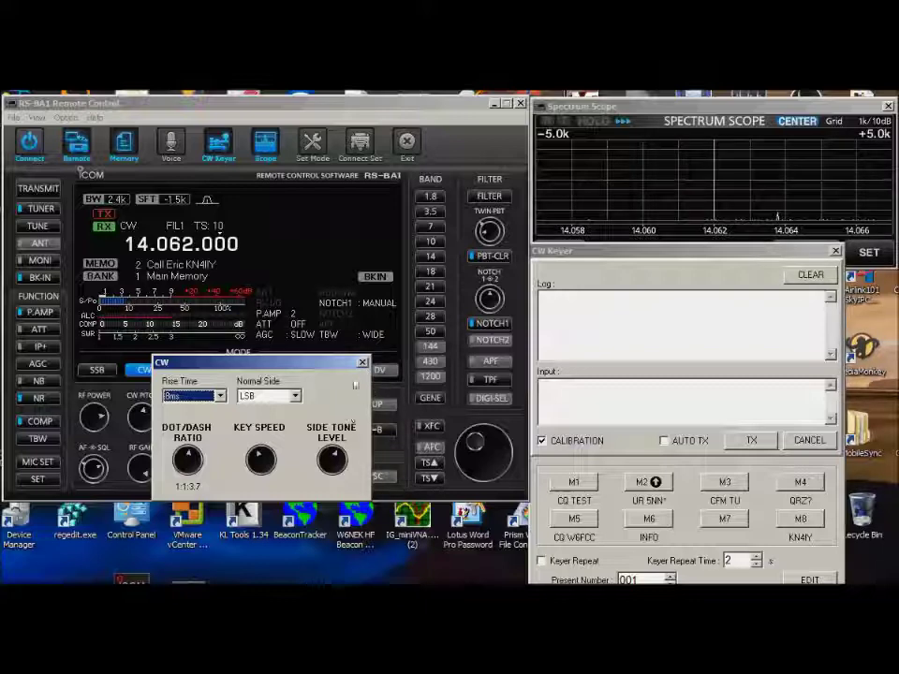
left_click(362, 363)
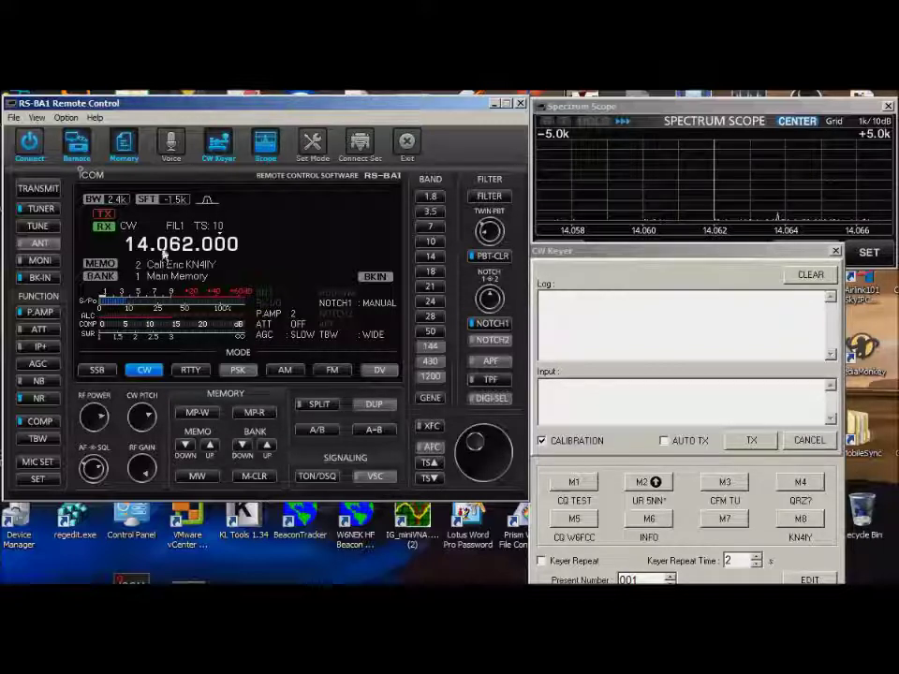
left_click(541, 442)
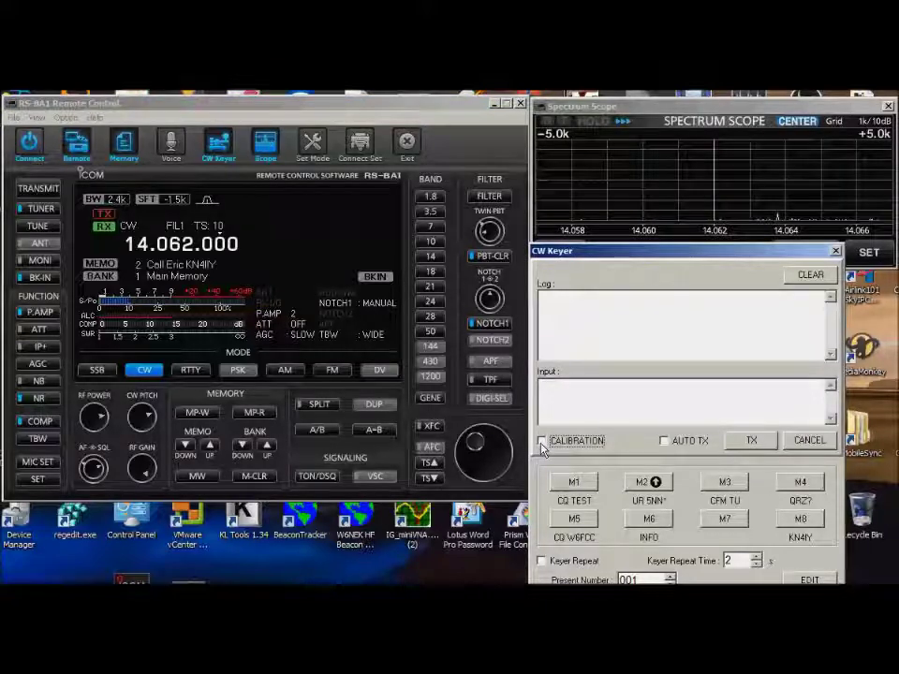
Turn off break-in (BK-IN) and play the M8 memory message manually from the CW keyer.
left_click(44, 281)
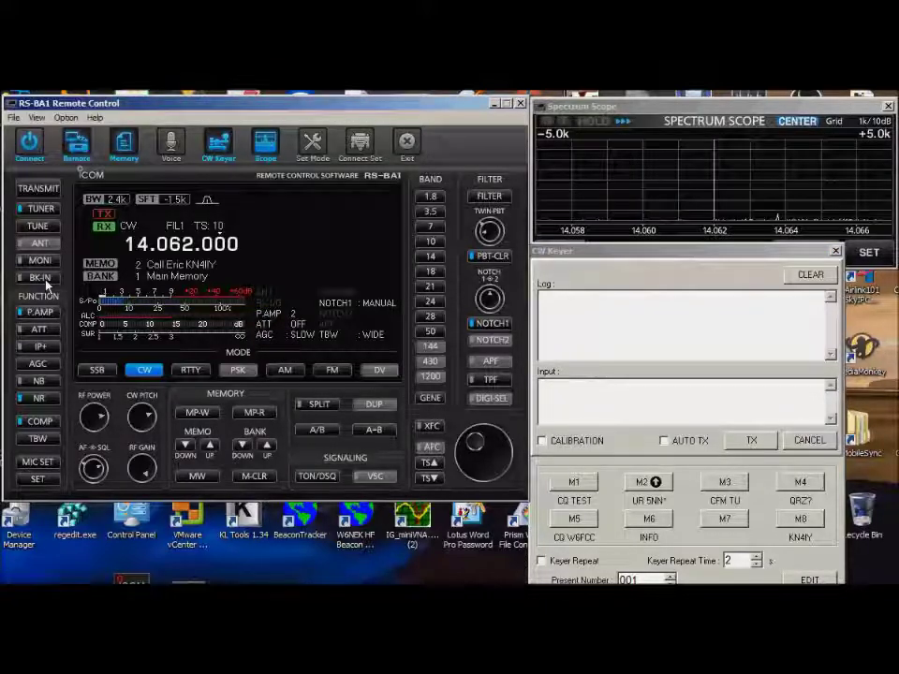
left_click(803, 521)
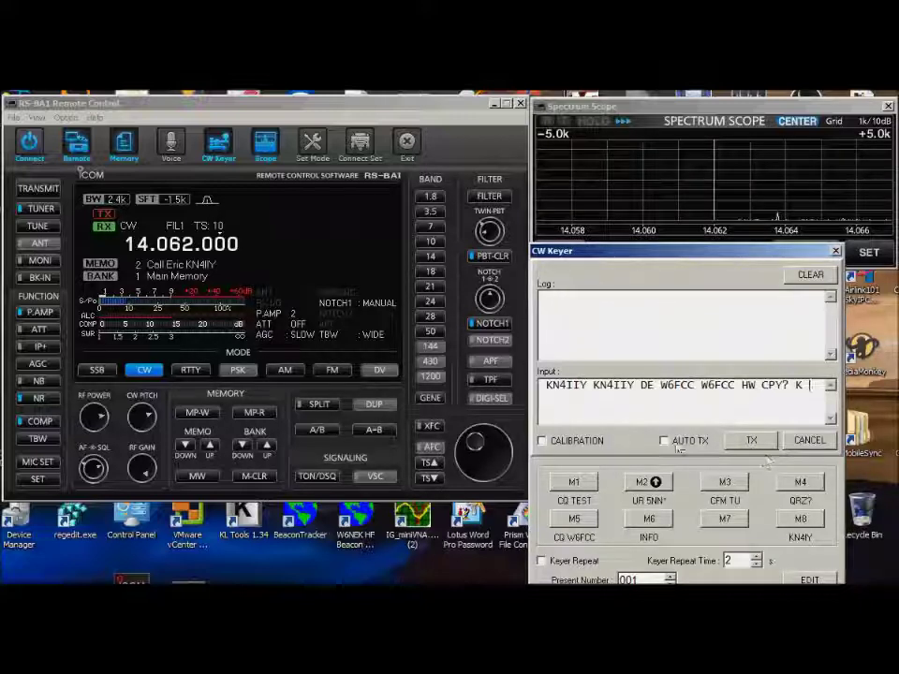
left_click(757, 441)
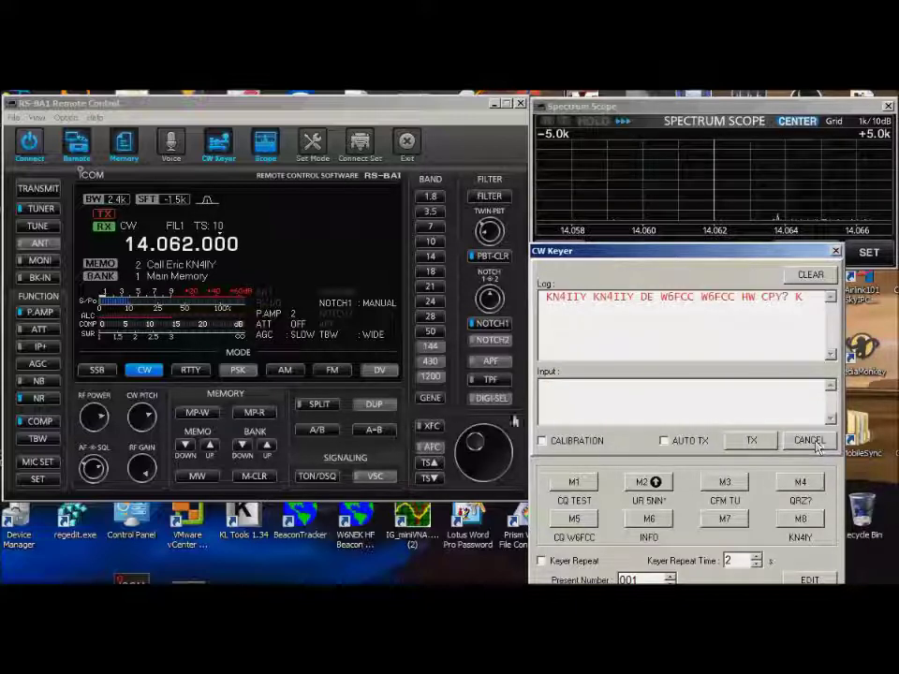
Re-enable BK-IN and AUTO TX, and transmit the M8 memory message.
left_click(49, 280)
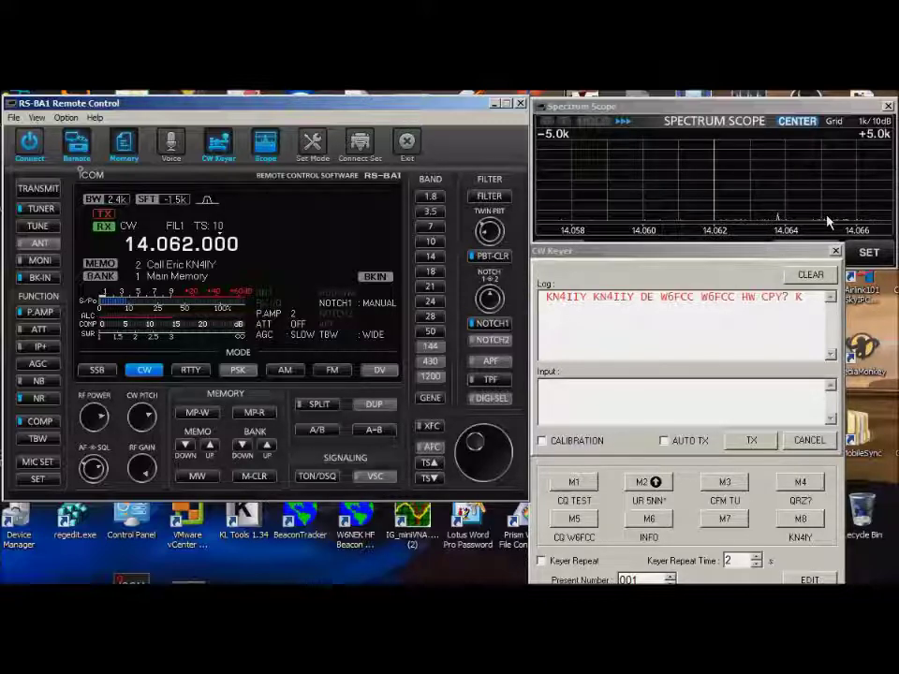
left_click(669, 446)
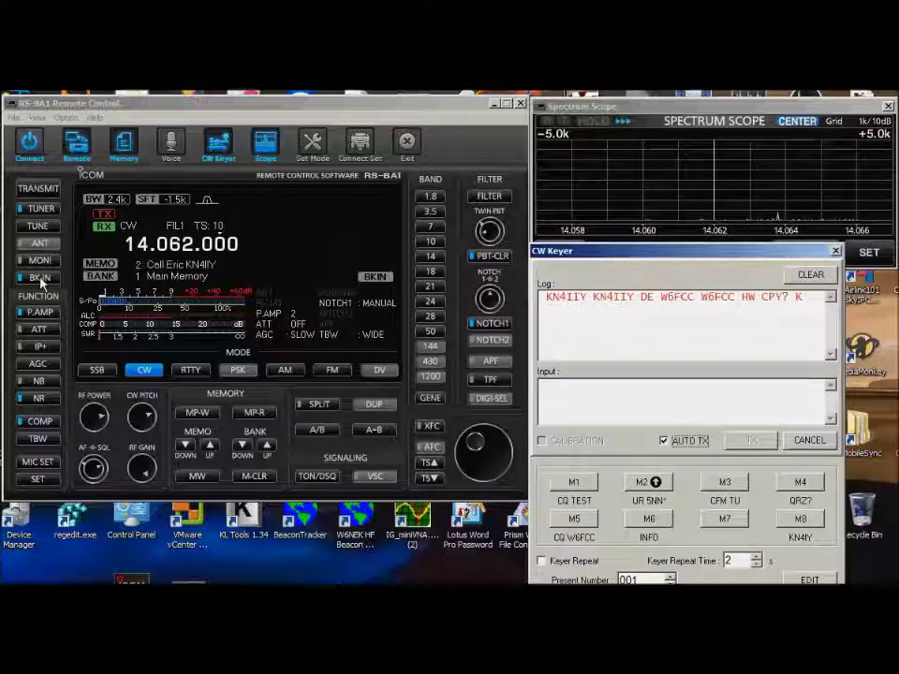
left_click(795, 521)
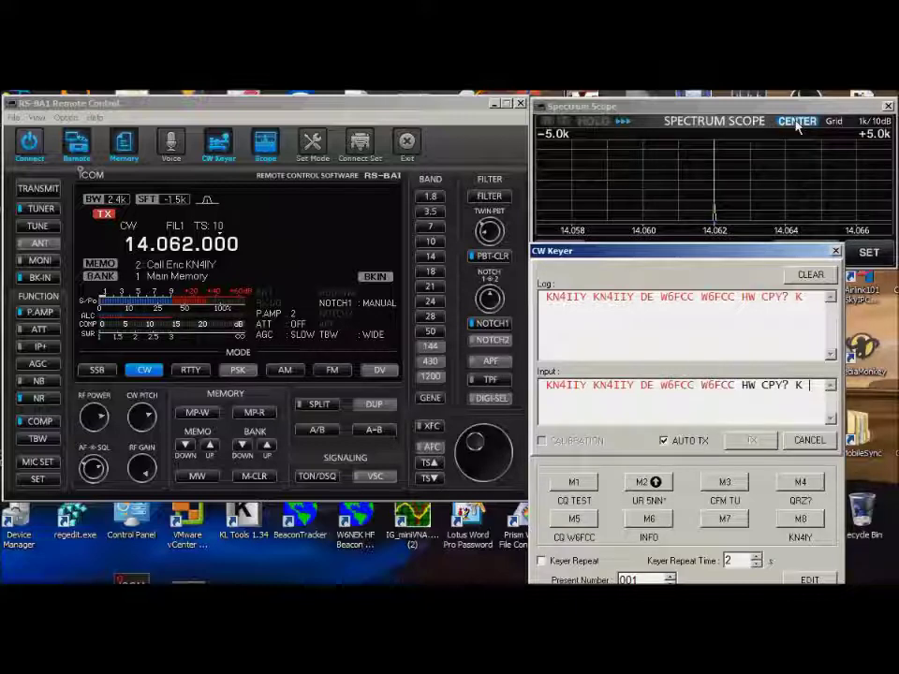
Toggle the spectrum scope to FIX and back to CENTER, and select ON for Scope during Tx (CENTER Type).
left_click(797, 122)
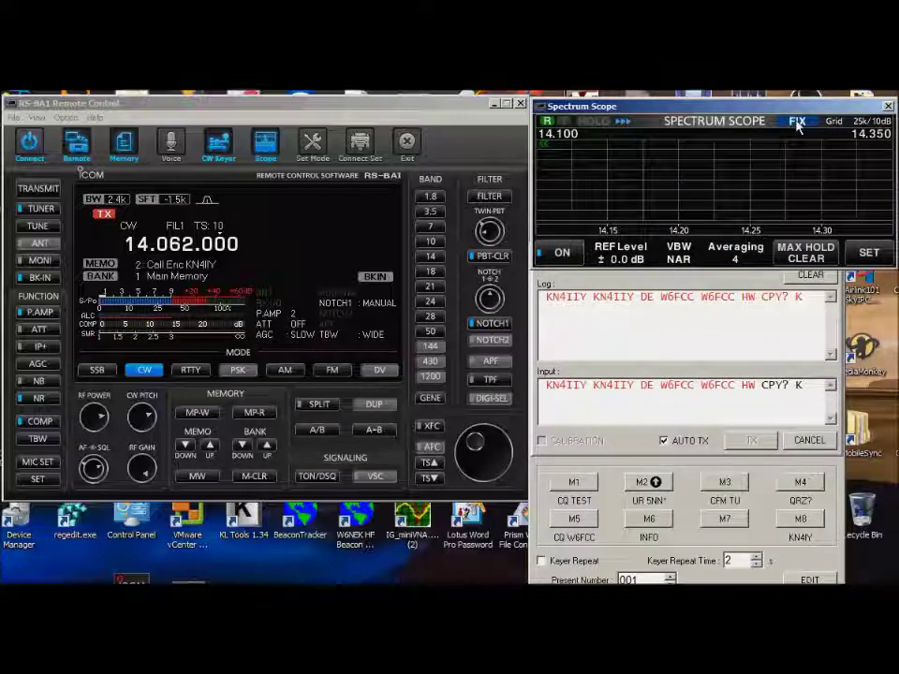
left_click(797, 122)
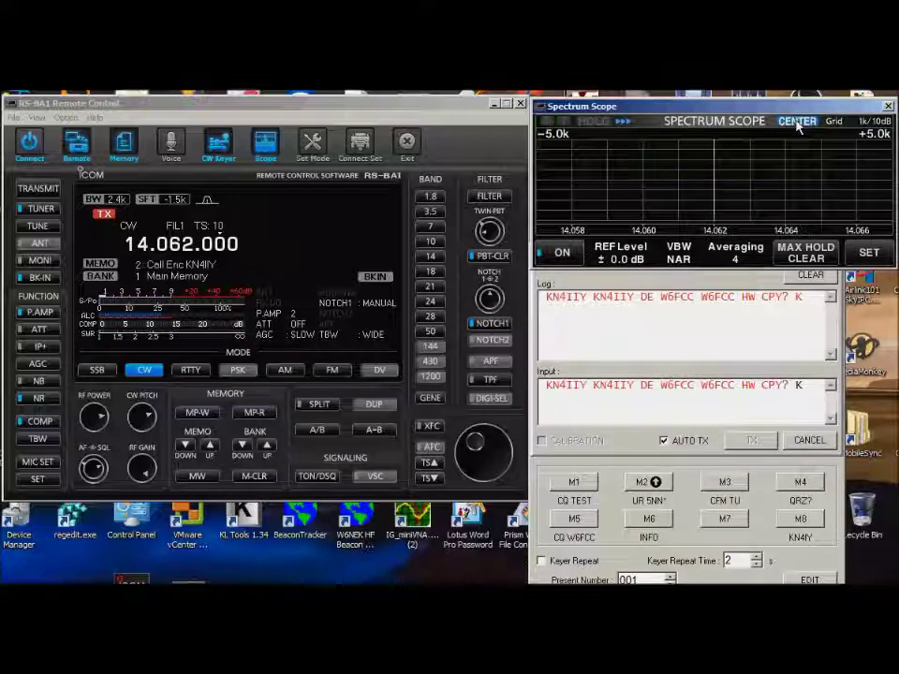
left_click(869, 254)
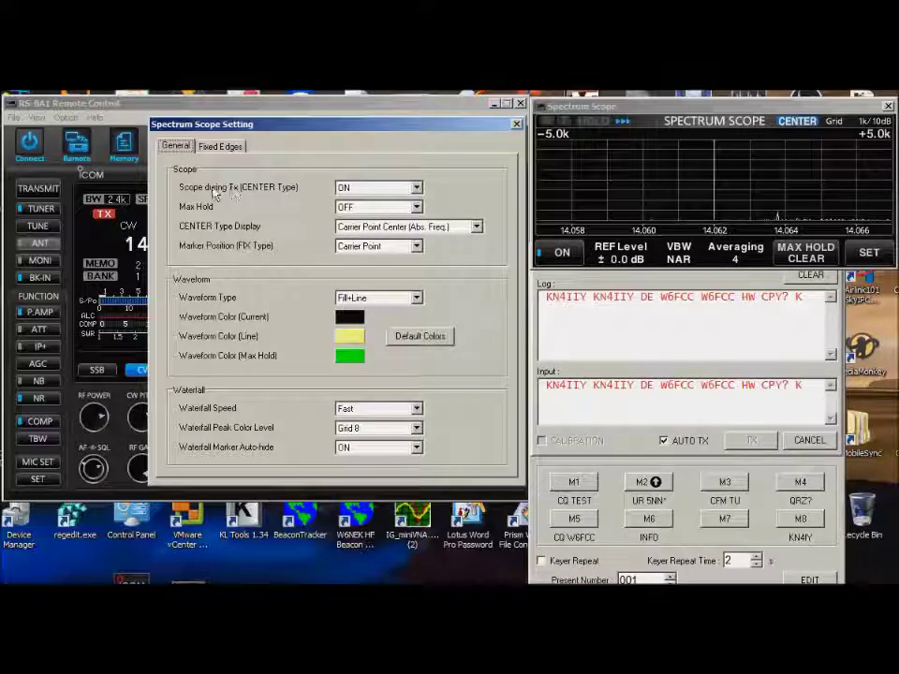
left_click(418, 190)
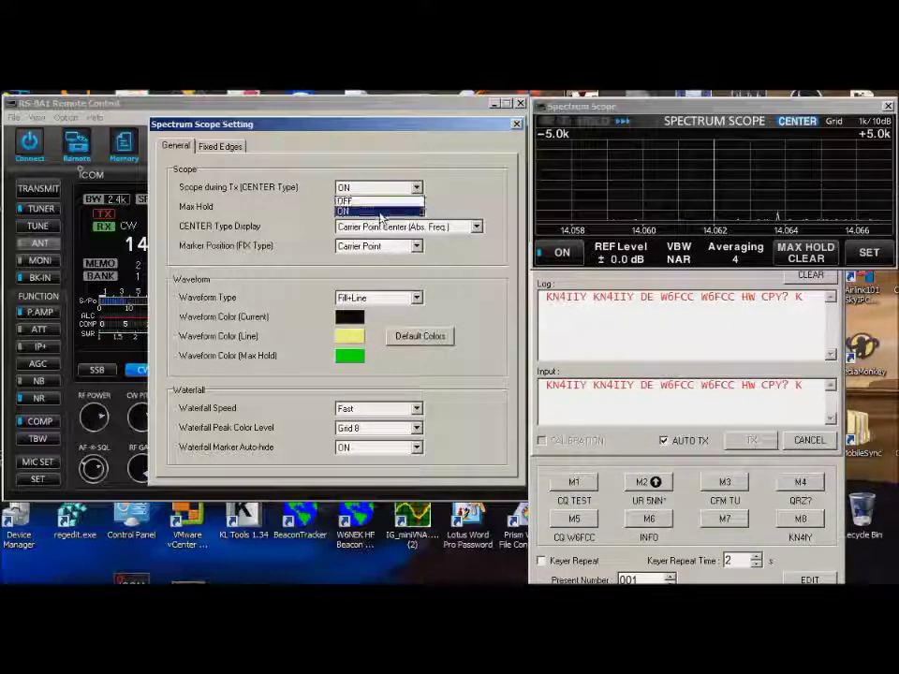
left_click(391, 211)
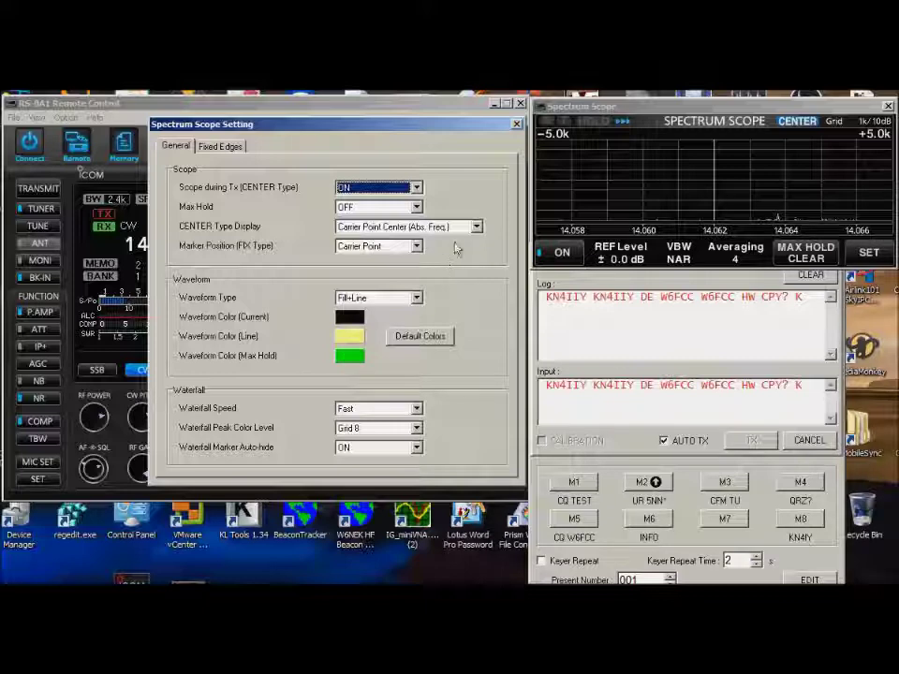
left_click(518, 124)
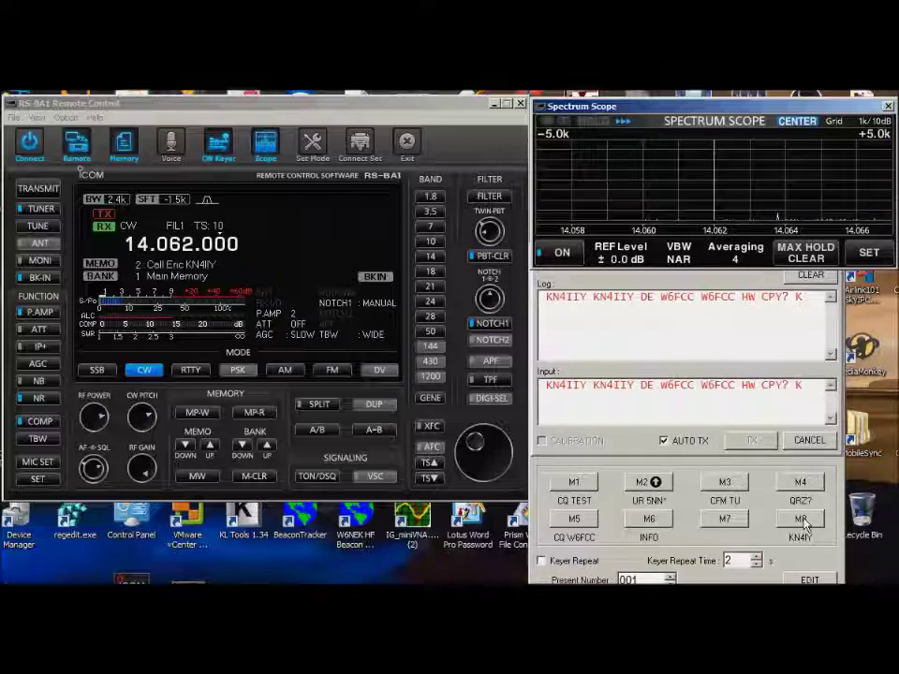
Open the CW mode settings, transmit the M8 message again, and increase the key speed while it is being sent.
left_click(143, 370)
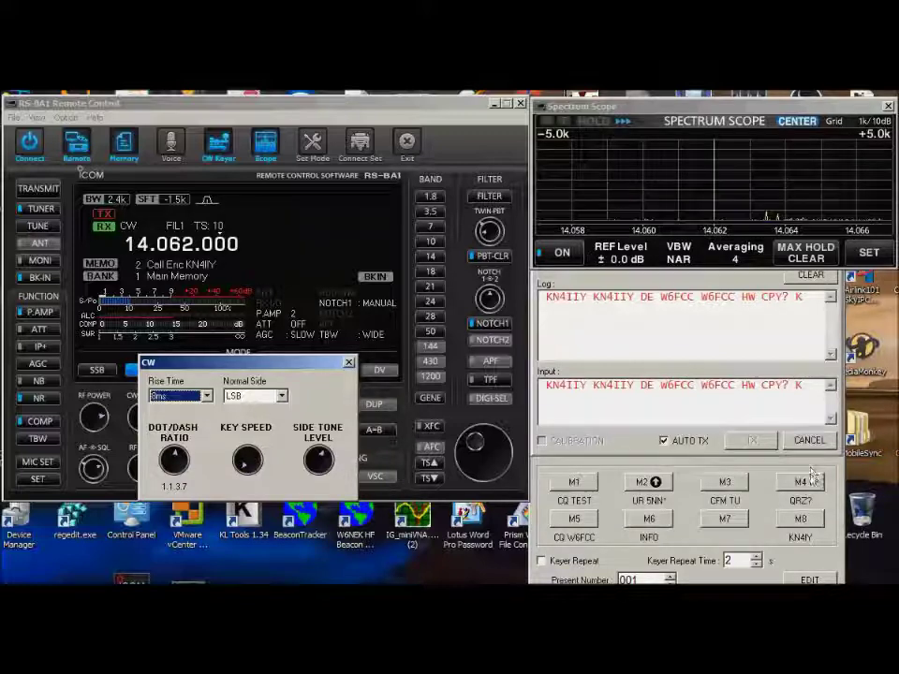
left_click(801, 520)
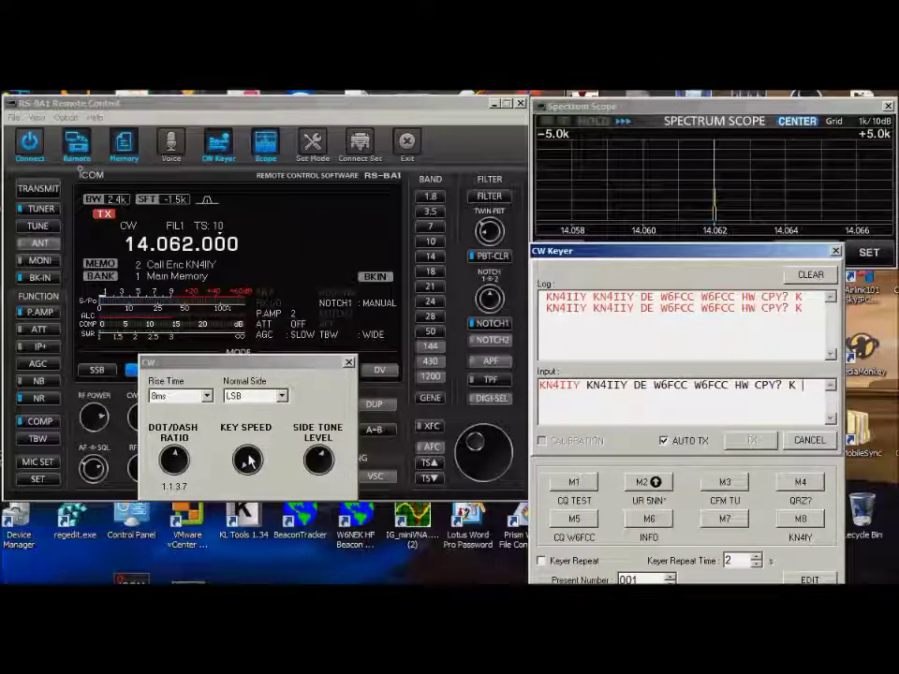
left_click(249, 460)
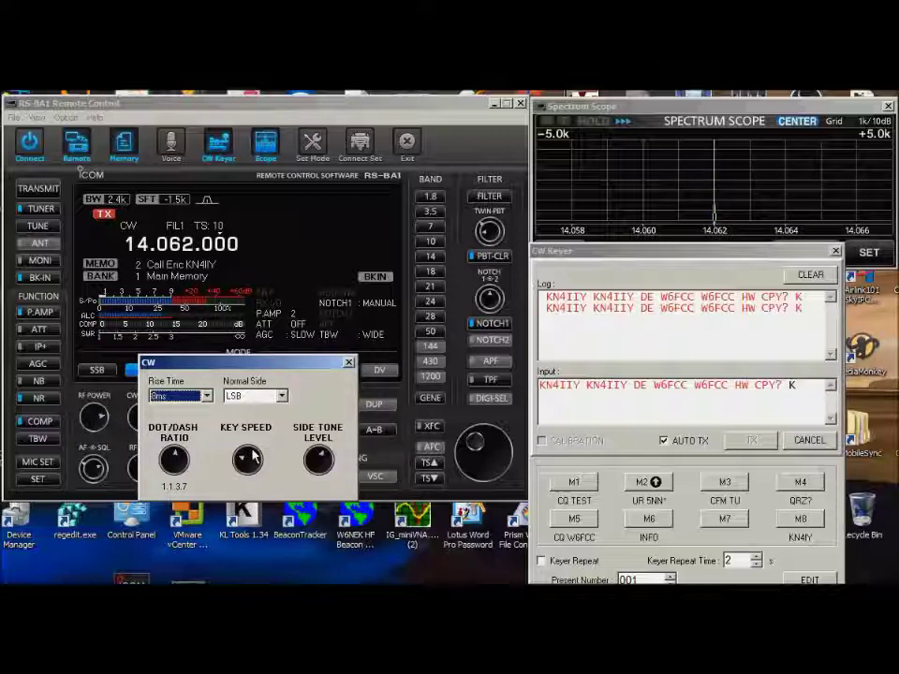
Cancel the keyer transmission and clear the keyer's log.
left_click(810, 442)
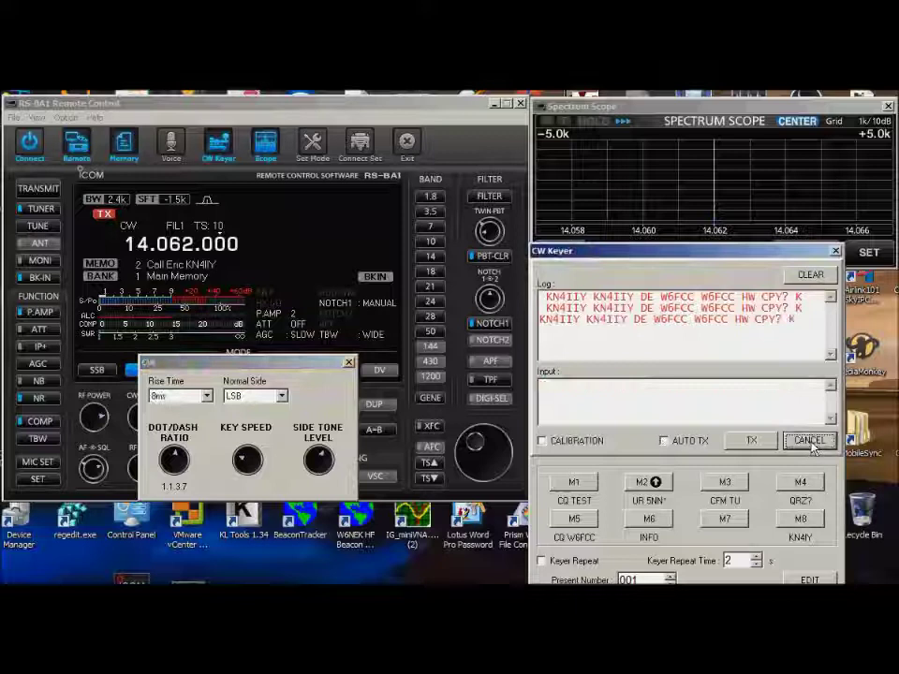
left_click(811, 274)
left_click(583, 384)
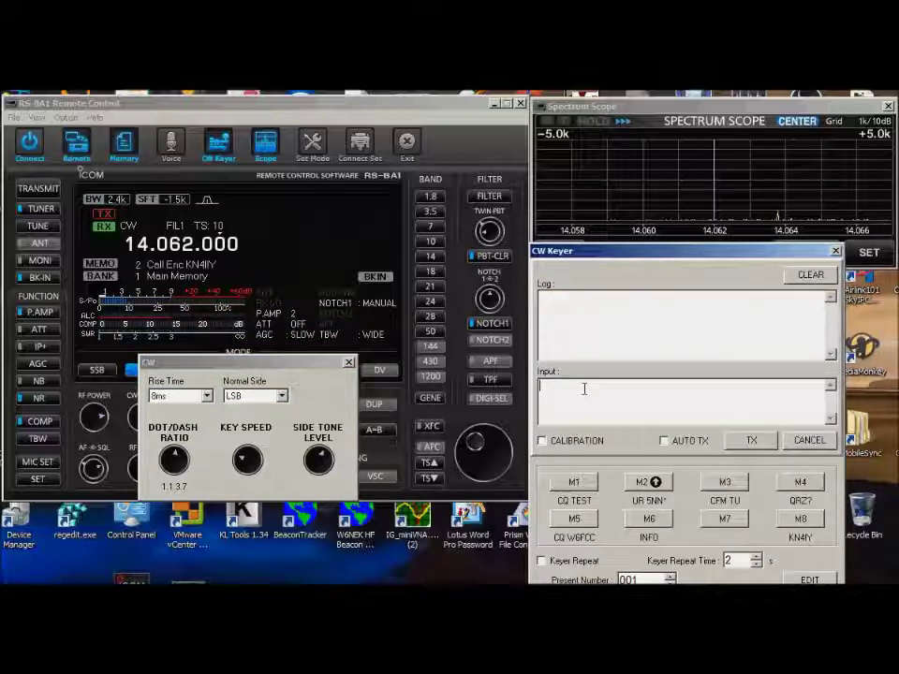
Enable AUTO TX and send live keyer text: "vvv vvv de", the station's call sign twice, and "vv vv k".
left_click(664, 440)
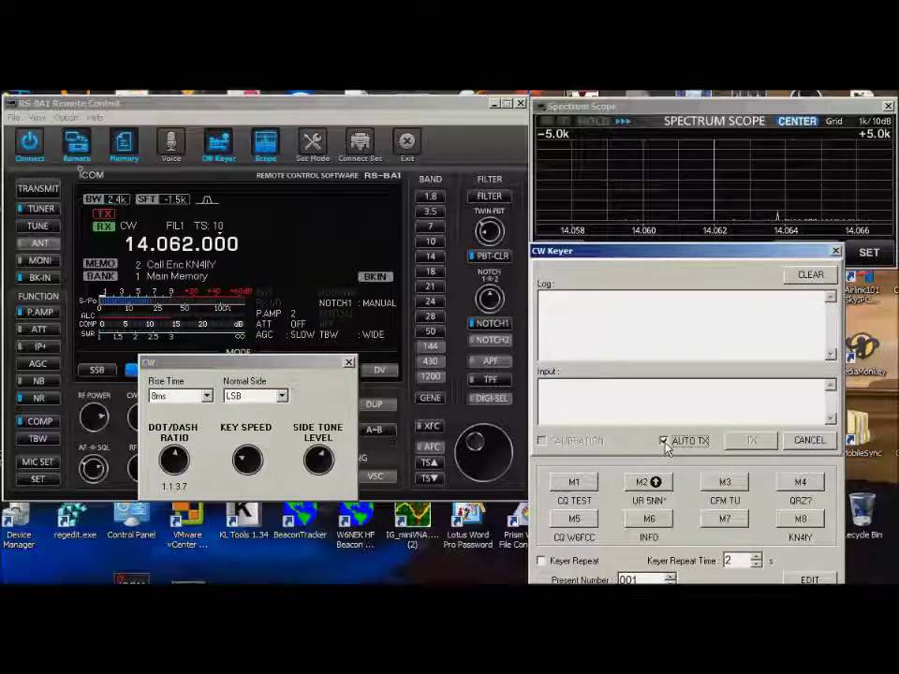
left_click(615, 390)
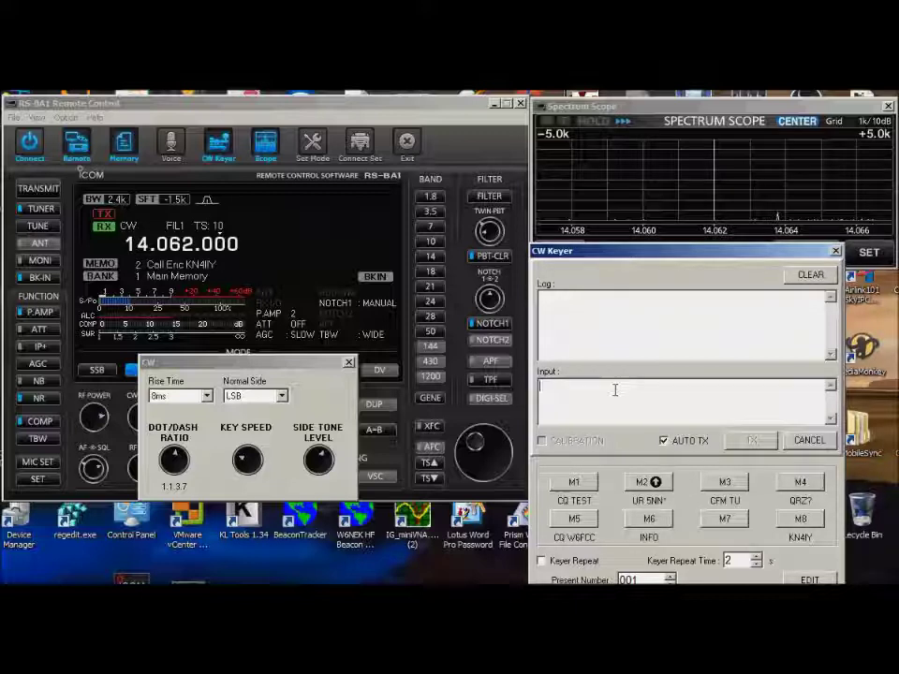
type("VVV")
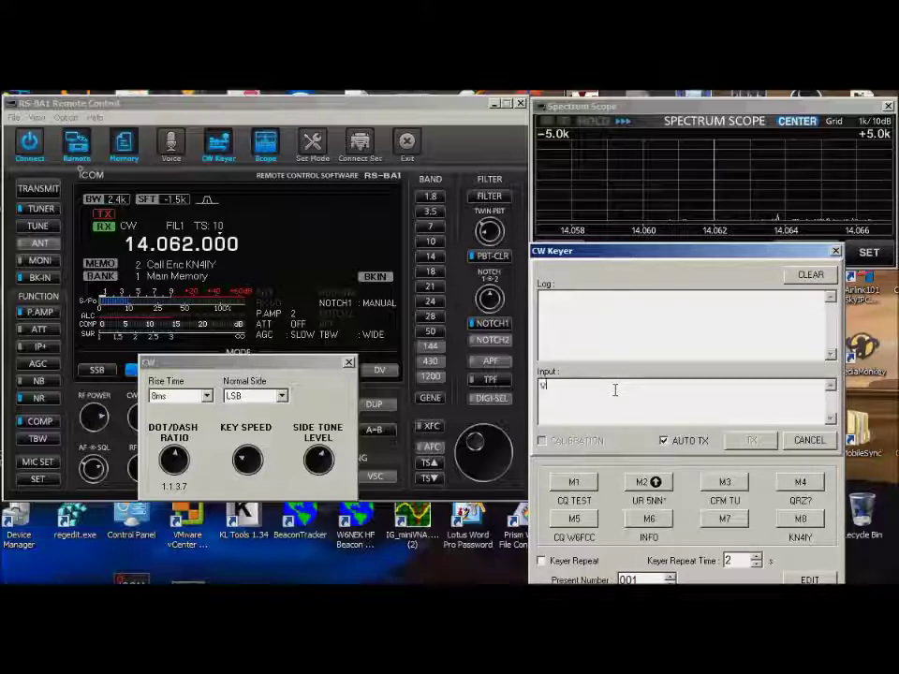
type(" VV")
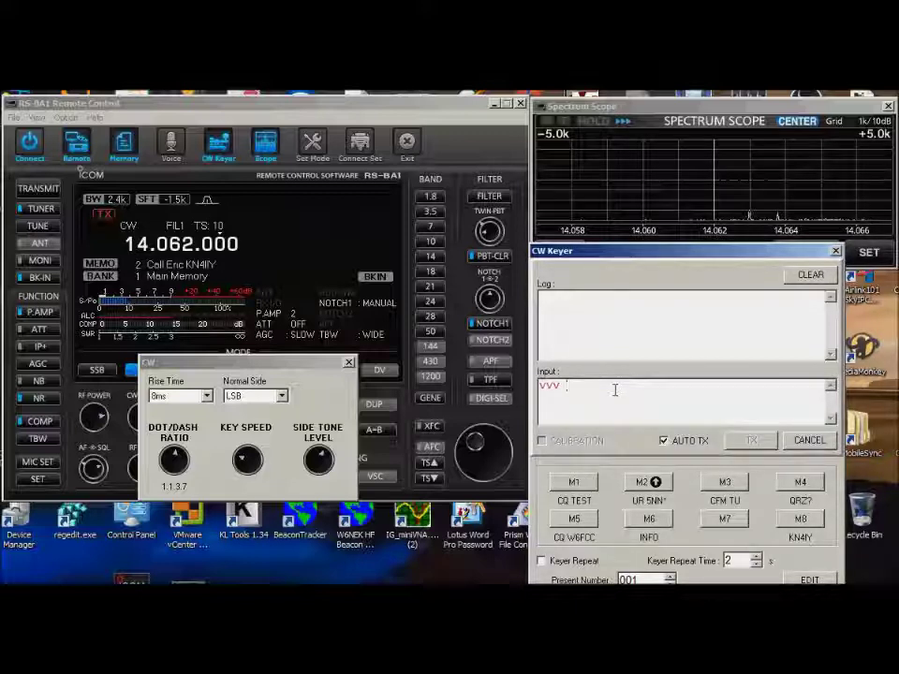
type("vvv ")
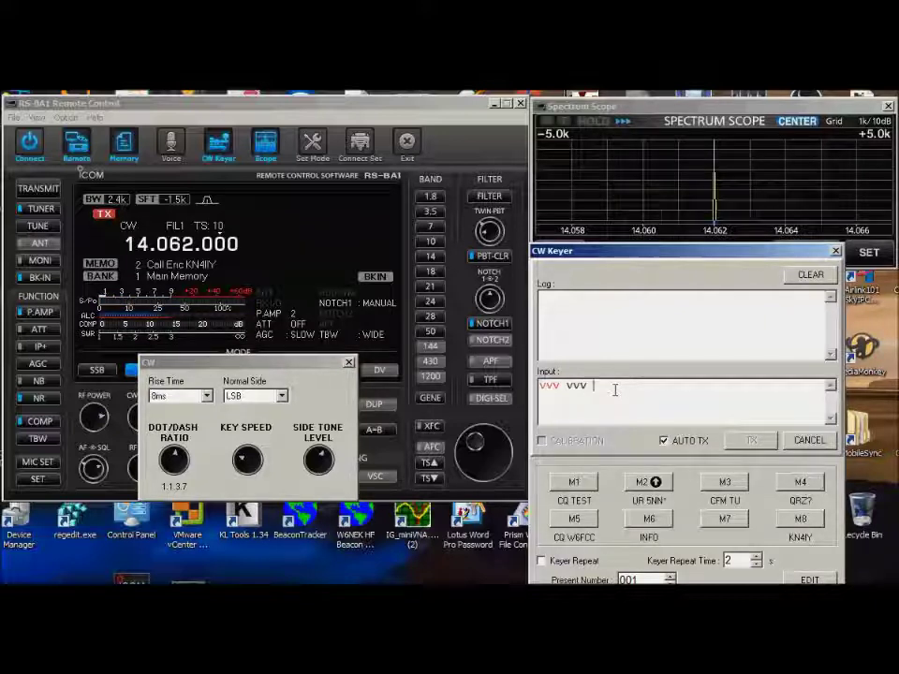
type("de w6fcc")
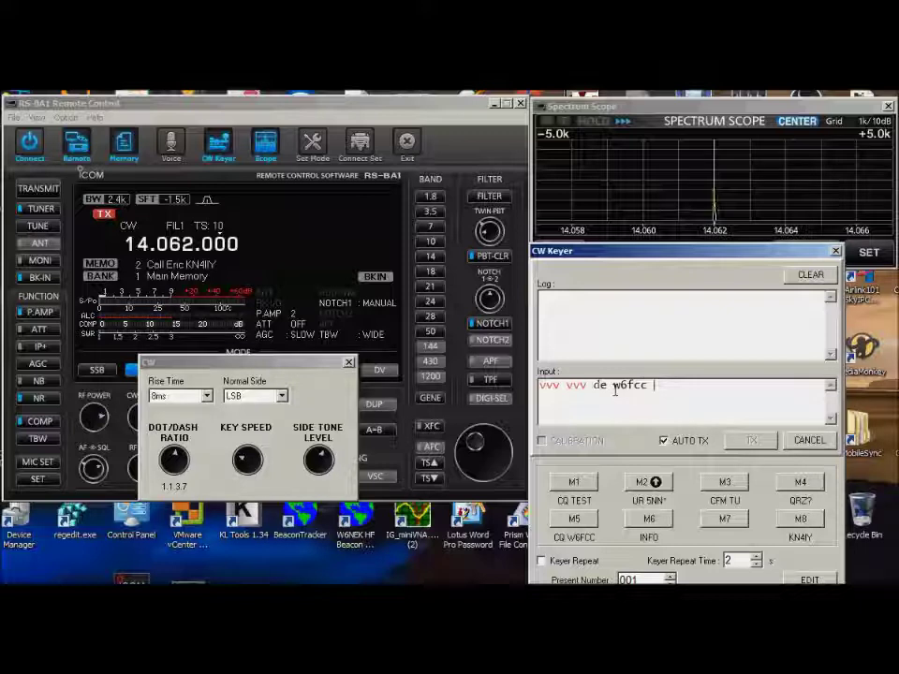
type(" w6fcc")
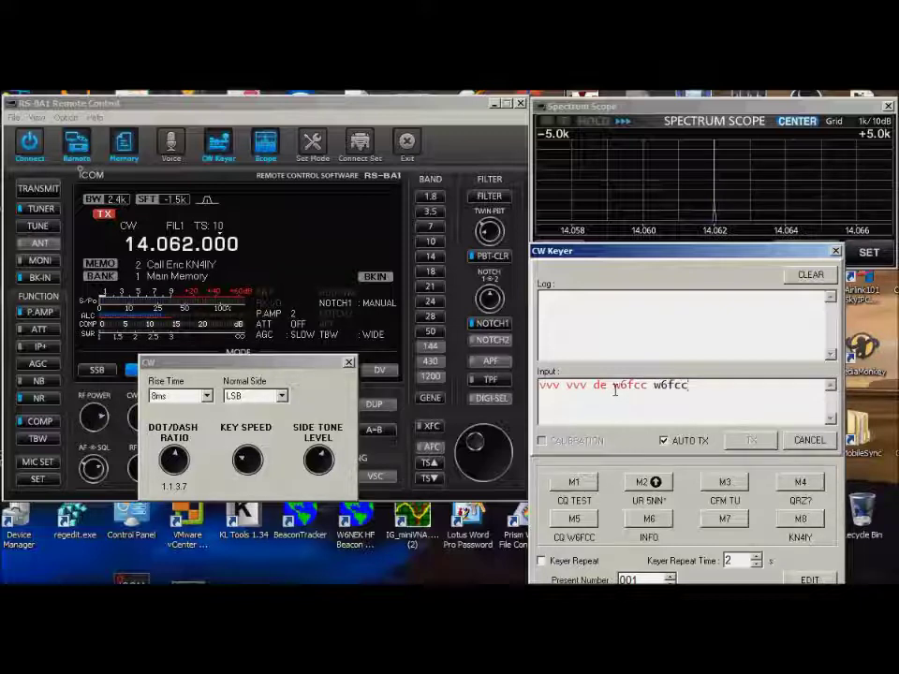
type(" vv vv k")
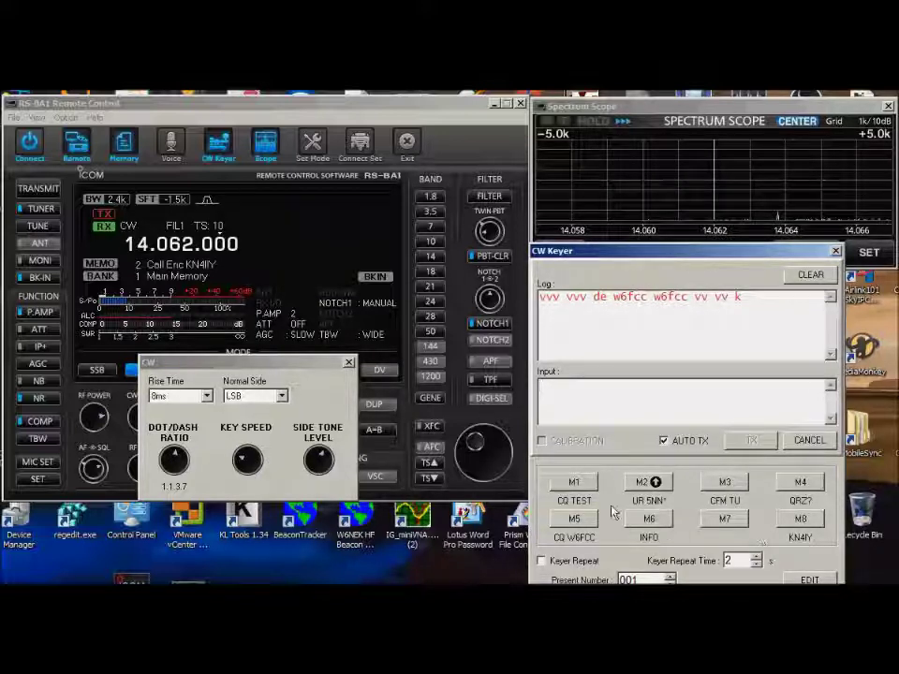
Transmit the M1 CQ TEST message while varying the dot/dash ratio to 1:1:4.5, 1:1:2.8 and 1:1:3.7, and close the CW settings.
left_click(574, 483)
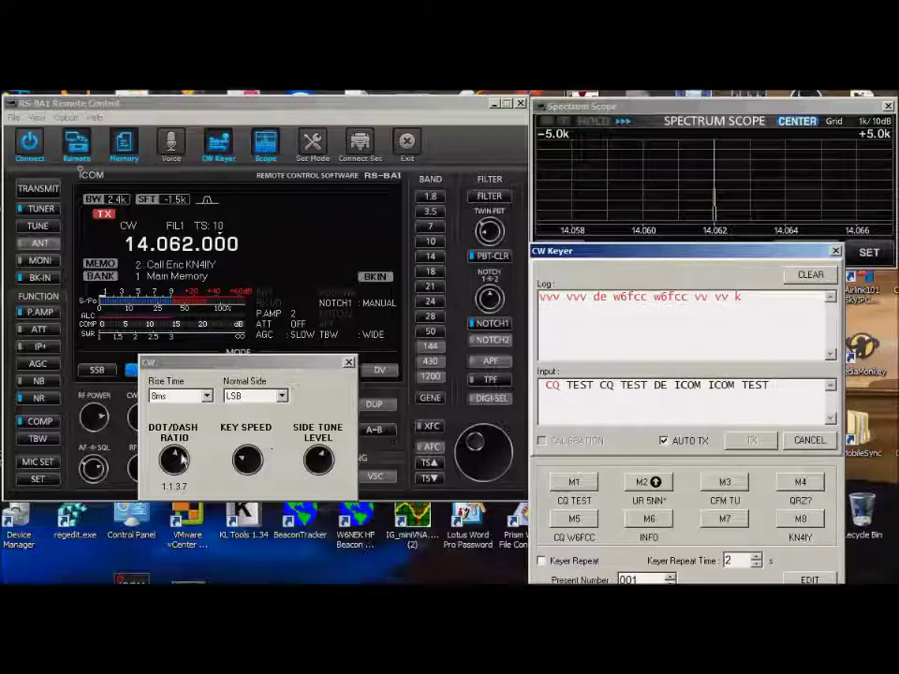
left_click_drag(181, 457, 184, 475)
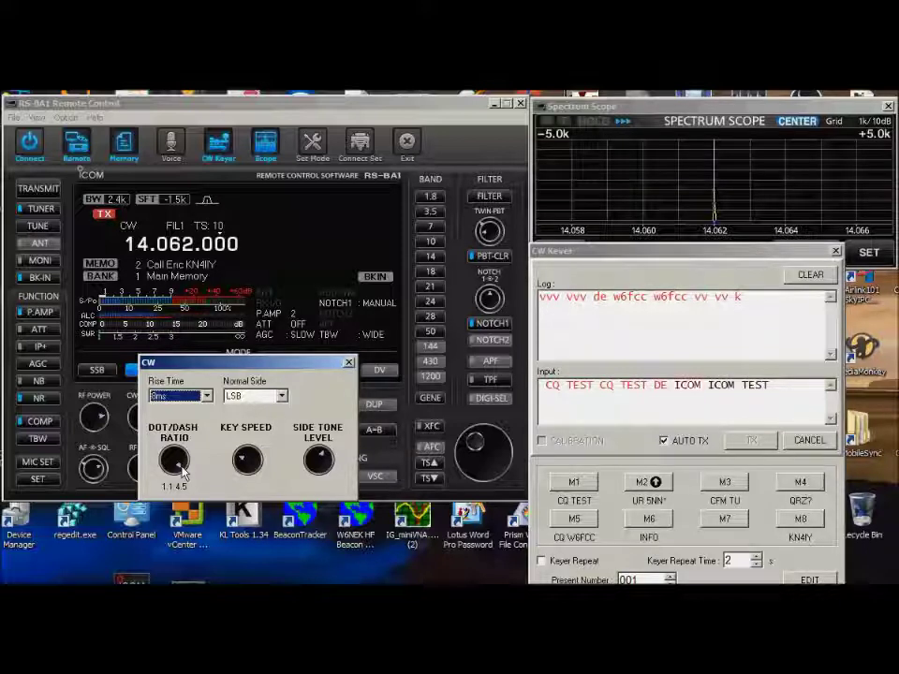
scroll(184, 472, "down", 15)
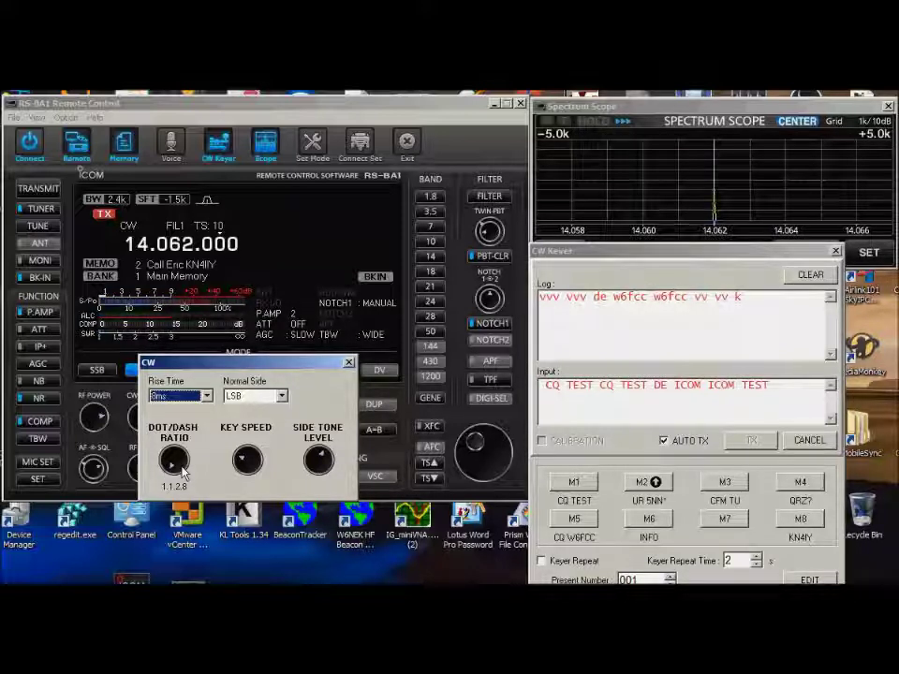
scroll(183, 474, "up", 5)
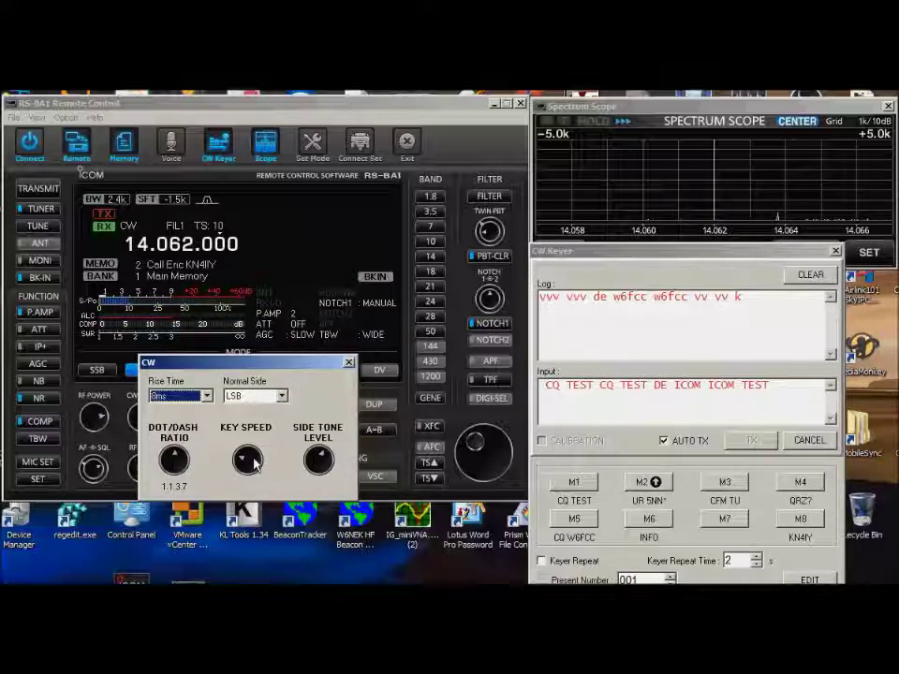
left_click(348, 362)
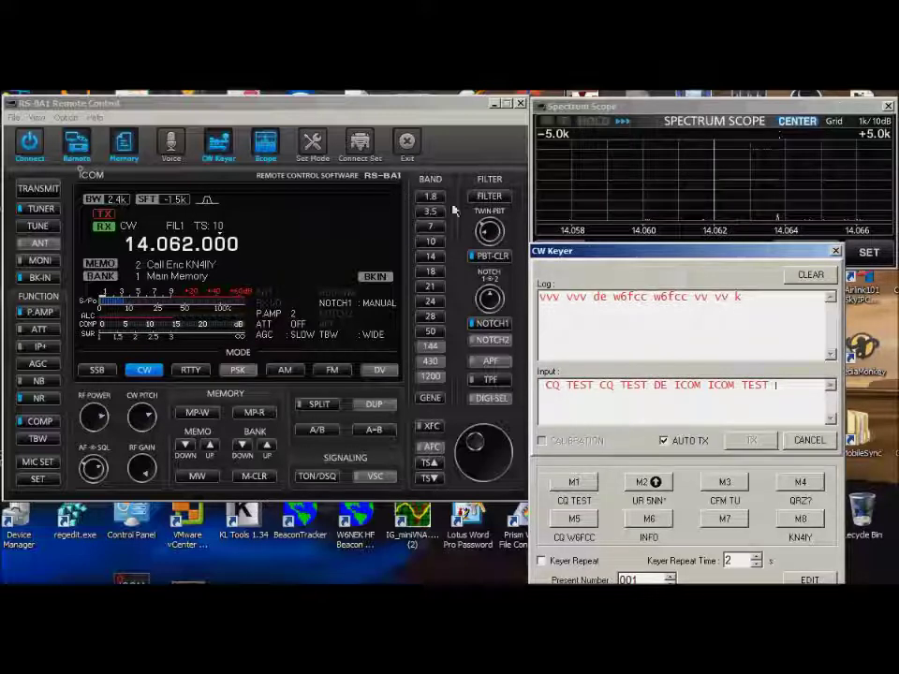
Switch to the 7 MHz band, set the spectrum scope to FIX with the 7.000–7.300 range, and tune to 7.024.580.
left_click(433, 233)
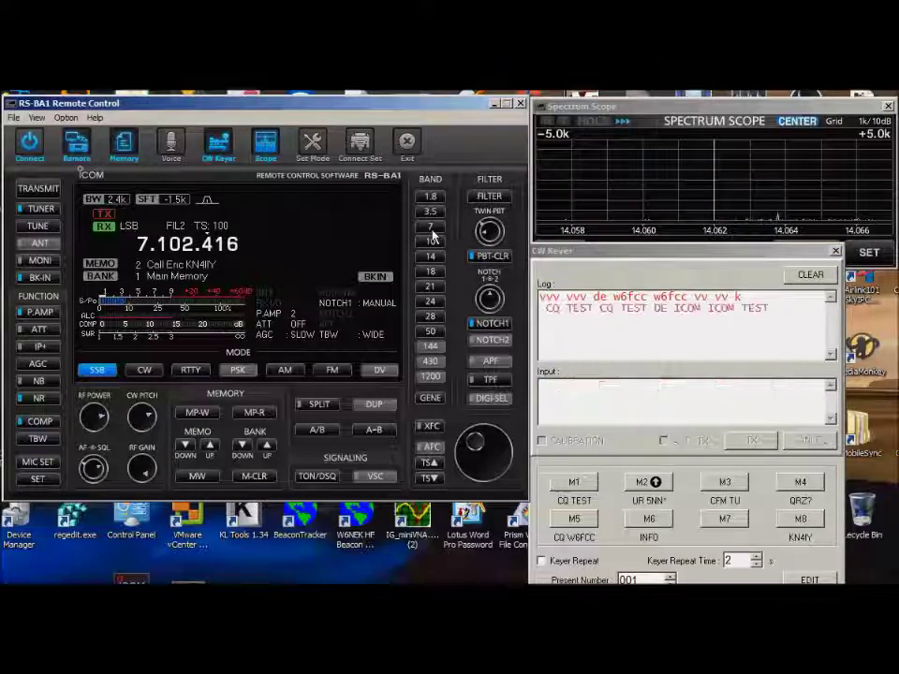
left_click(795, 122)
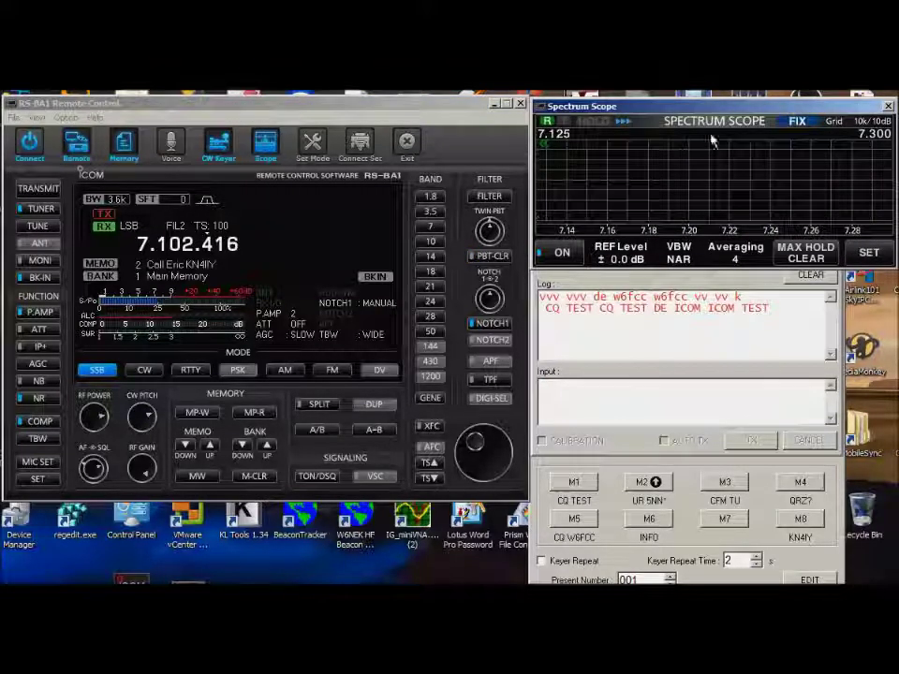
left_click(836, 127)
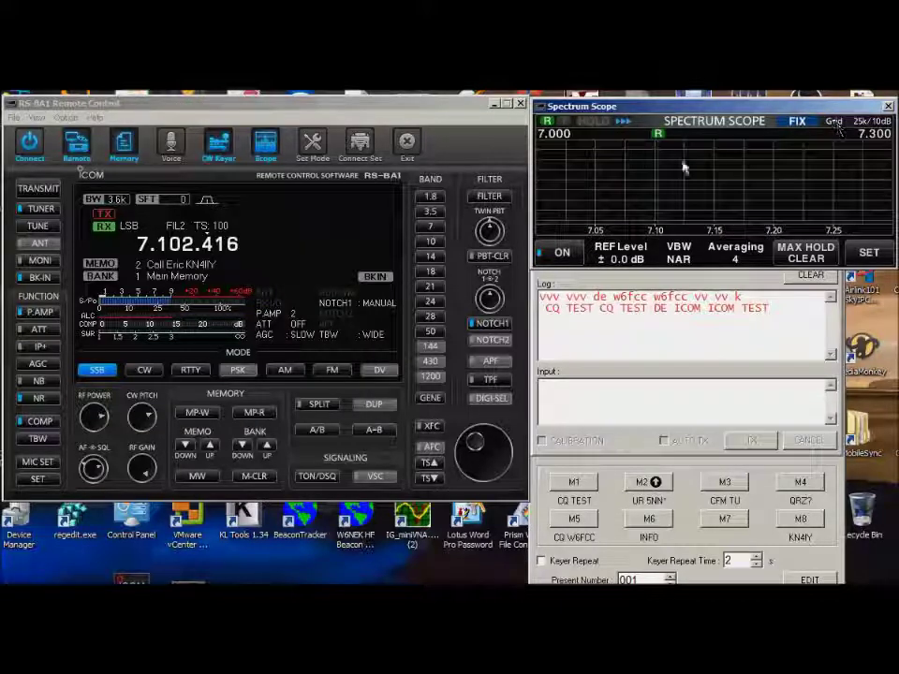
left_click(566, 204)
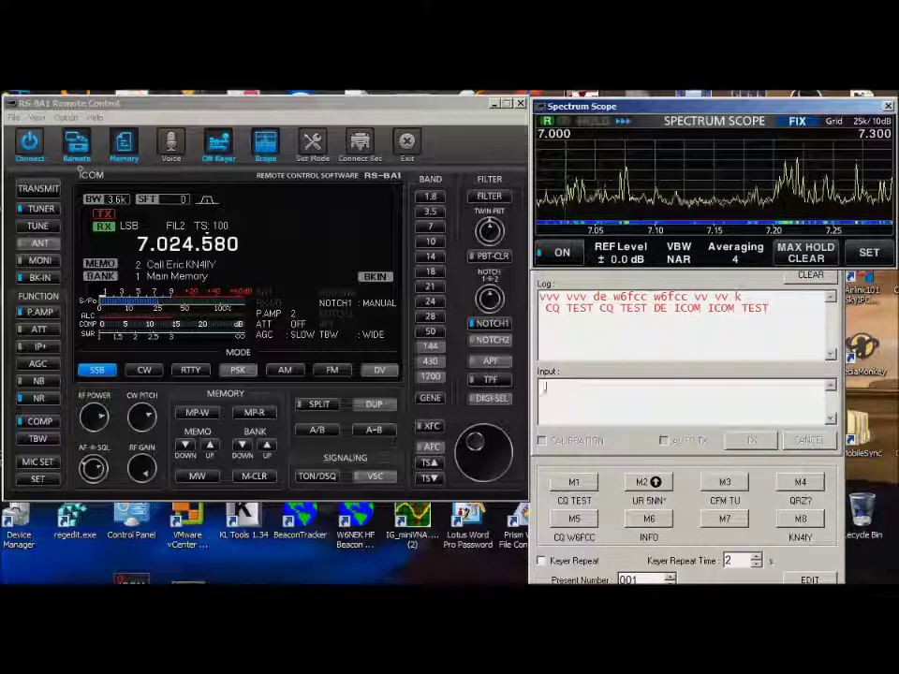
Turn off BK-IN and set the operating mode to CW.
left_click(53, 283)
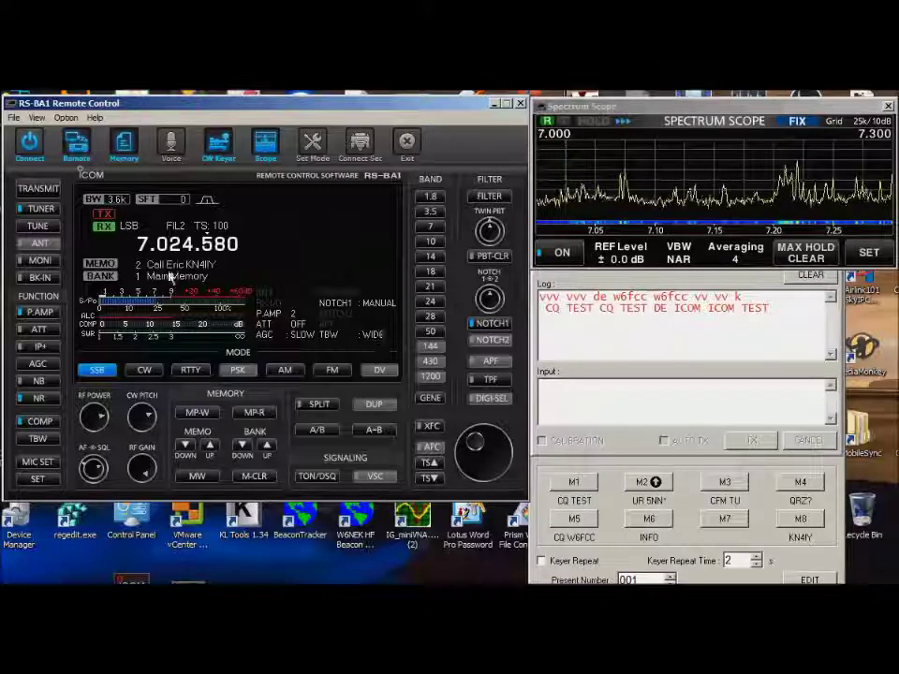
left_click(626, 399)
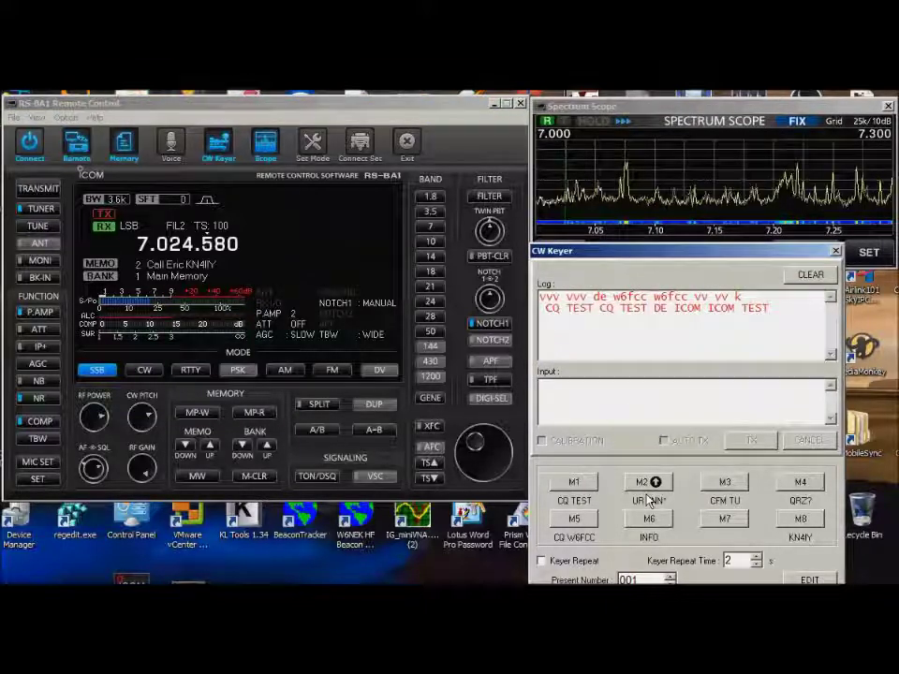
left_click(146, 370)
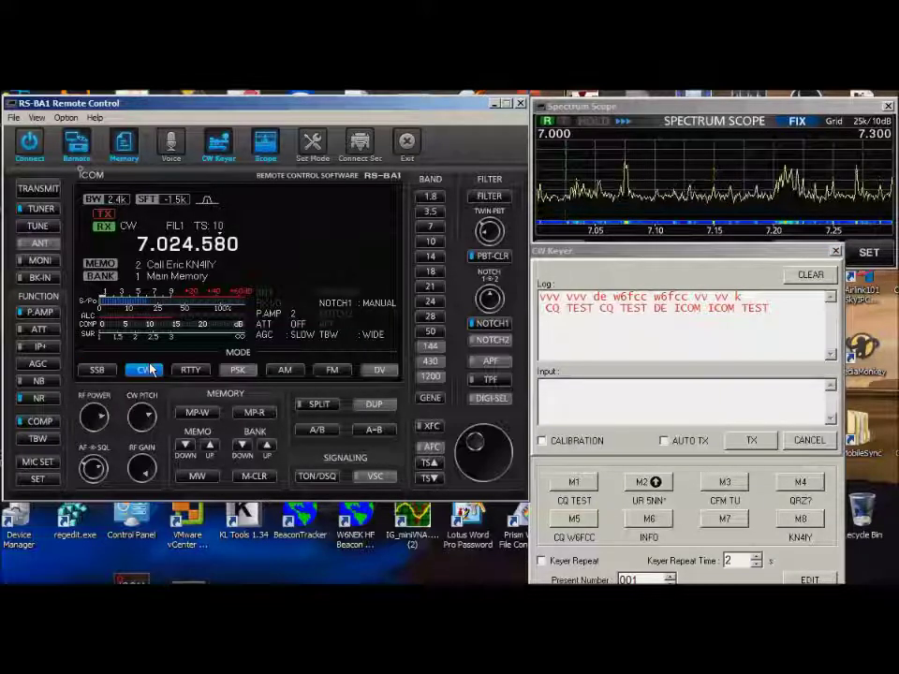
Tune to 7.025.211 on the spectrum scope and enable CALIBRATION in the CW Keyer.
left_click(541, 441)
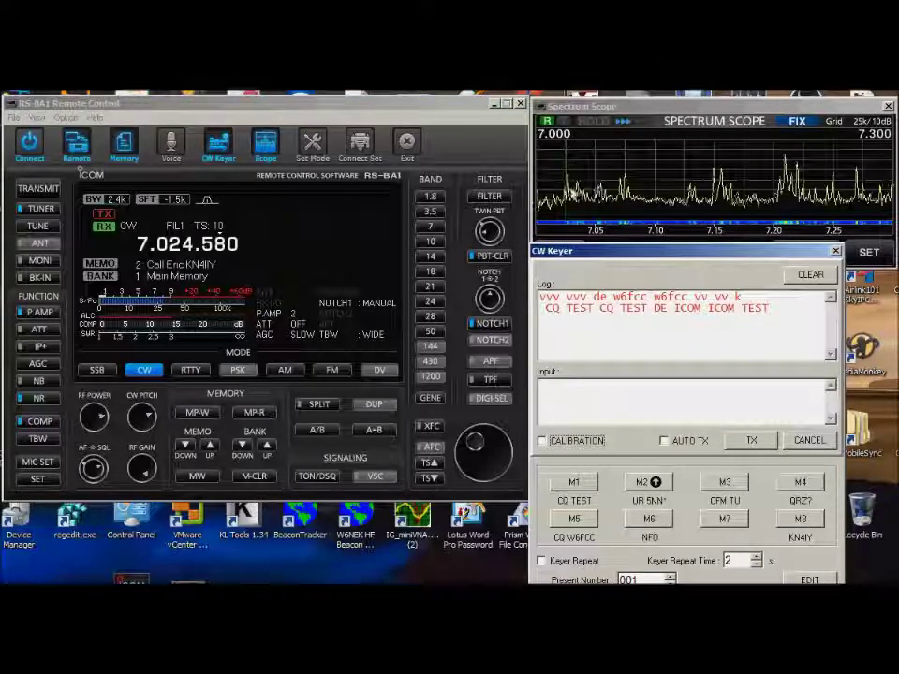
left_click(568, 196)
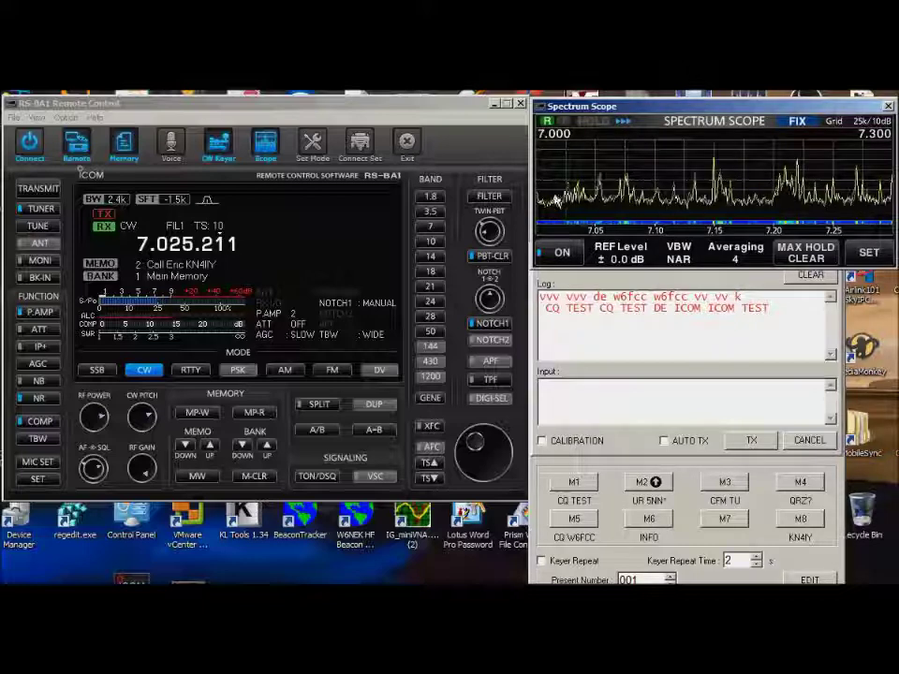
left_click(541, 441)
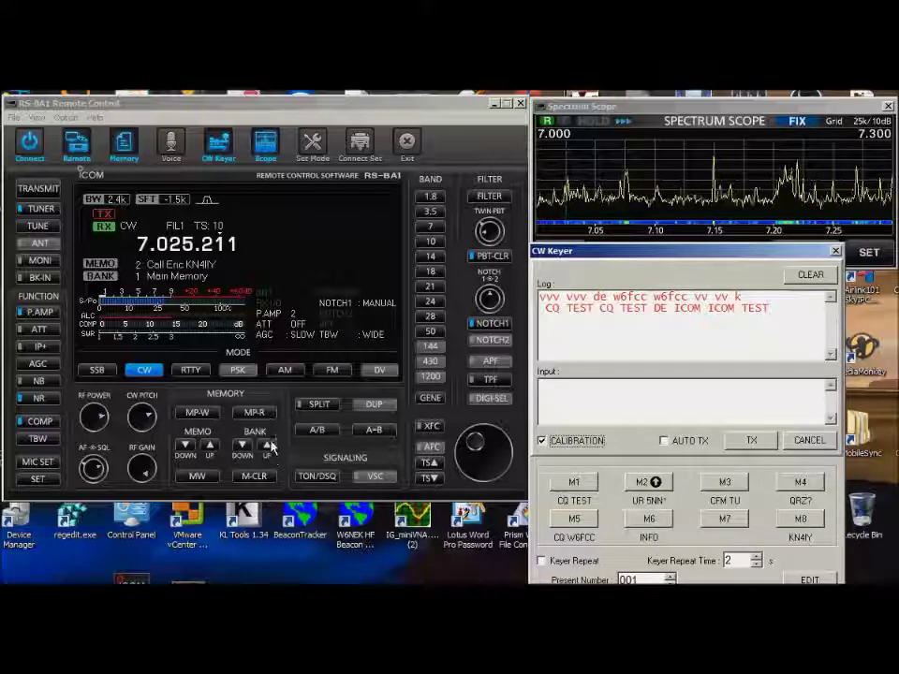
Open the CW mode settings, and fine-tune the frequency up to 7.025.270 and down to 7.025.170.
left_click(144, 370)
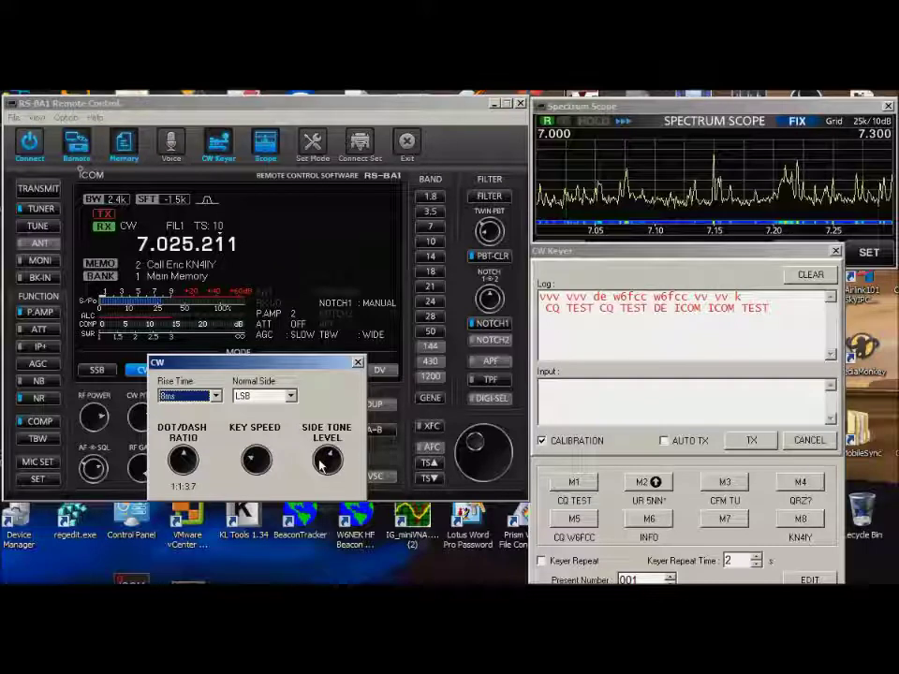
left_click(481, 459)
scroll(487, 458, "up", 5)
scroll(496, 458, "up", 1)
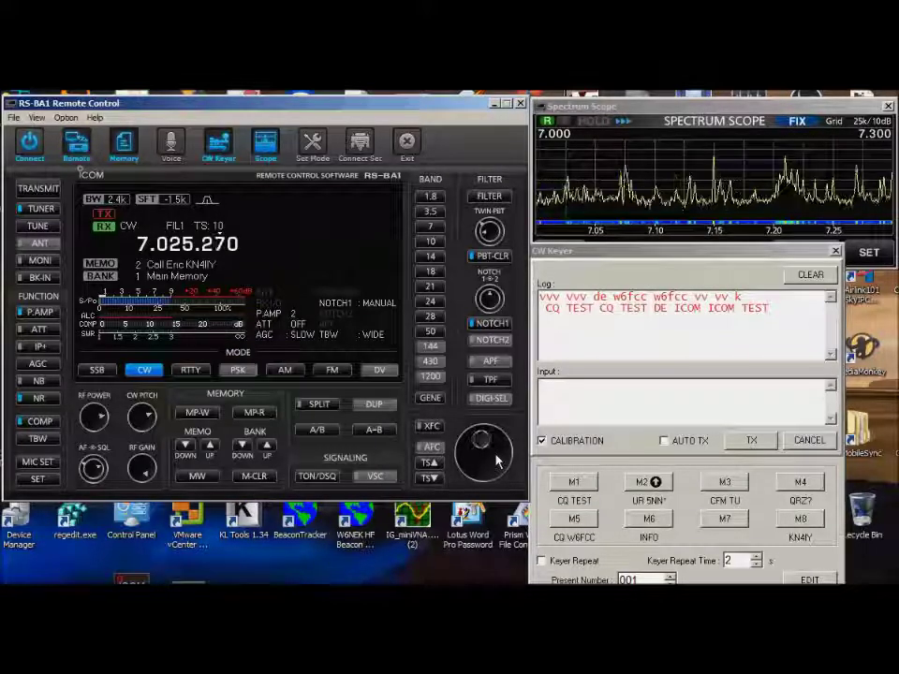
scroll(497, 459, "down", 7)
scroll(496, 461, "down", 2)
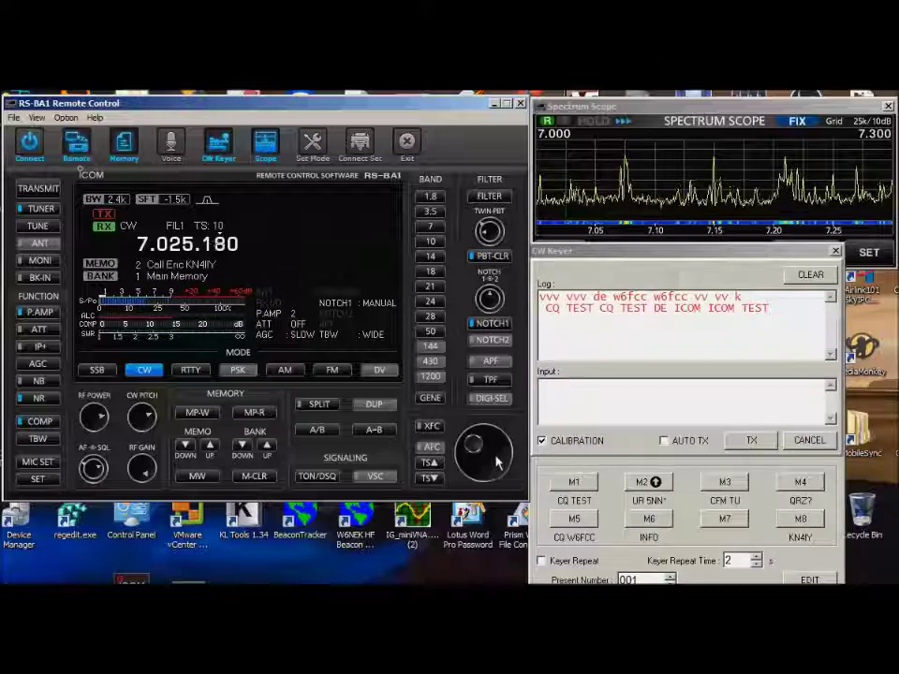
scroll(496, 460, "down", 1)
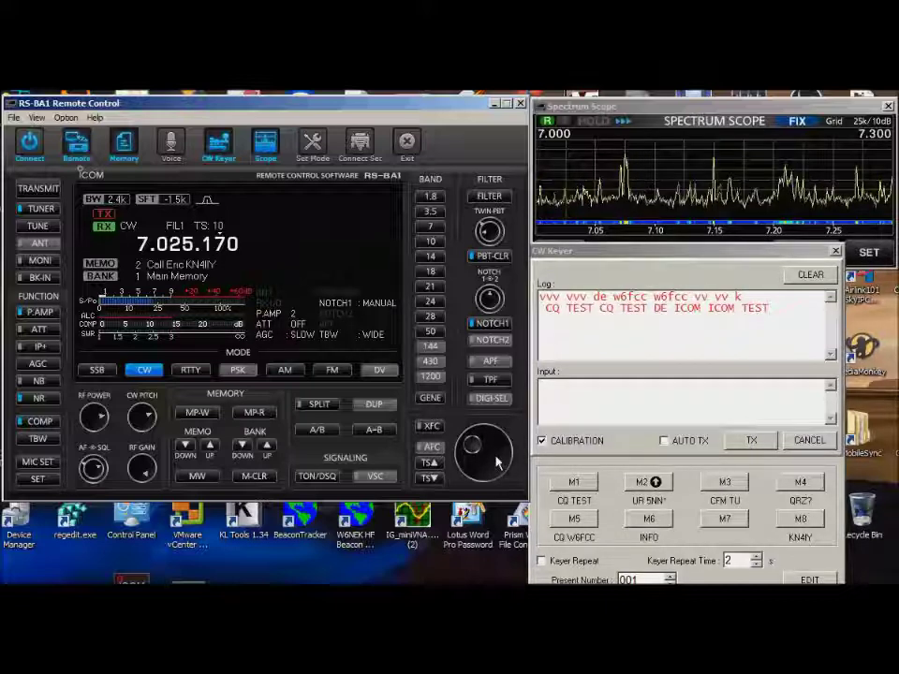
Tune on the spectrum scope to 7.075.000 and 7.006.933, and fine-tune around that signal to 7.007.030.
left_click(627, 191)
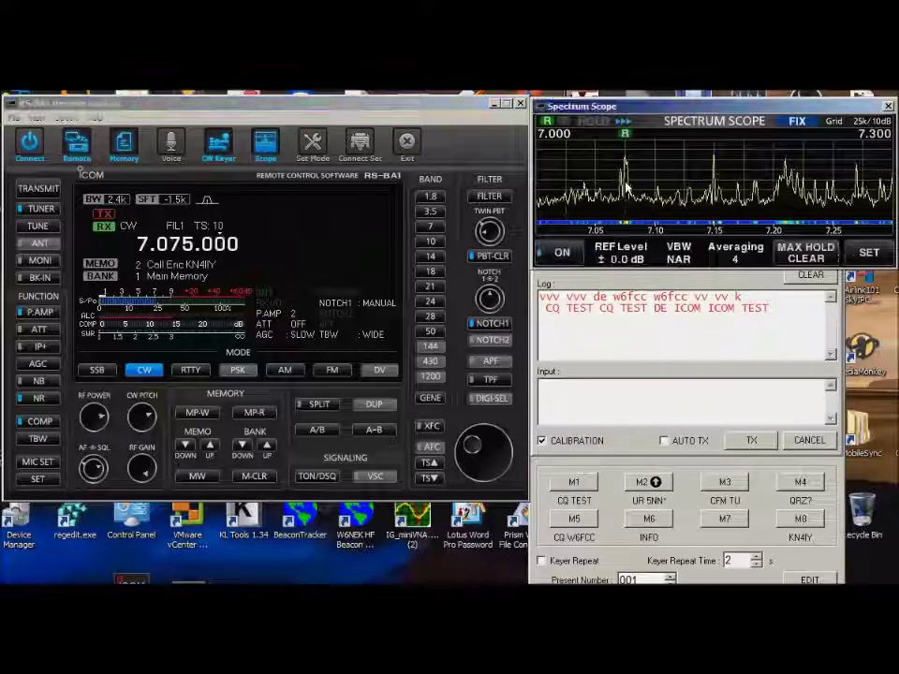
left_click(545, 201)
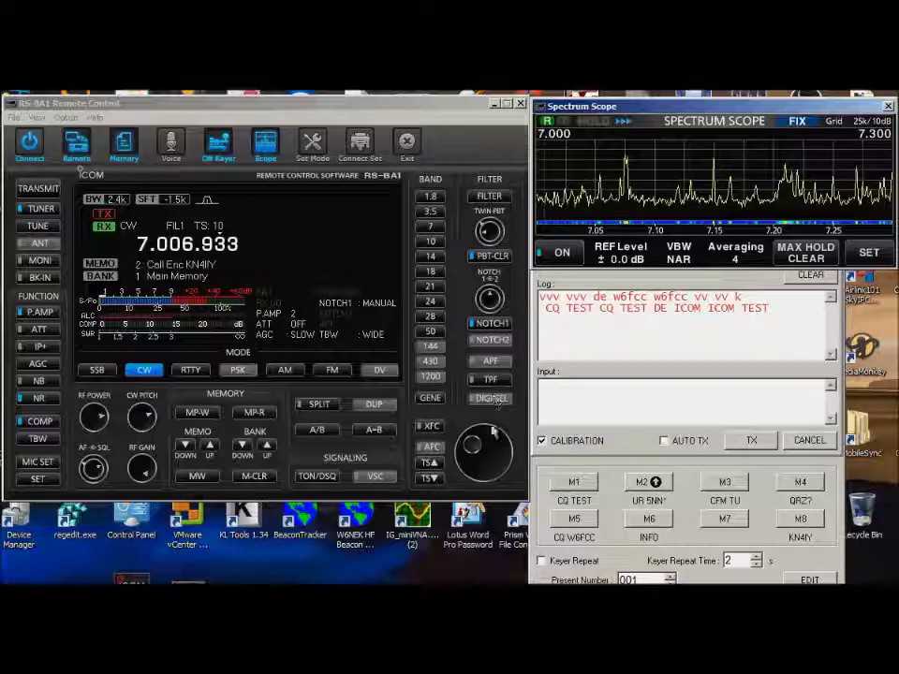
left_click_drag(475, 437, 487, 440)
scroll(486, 440, "up", 8)
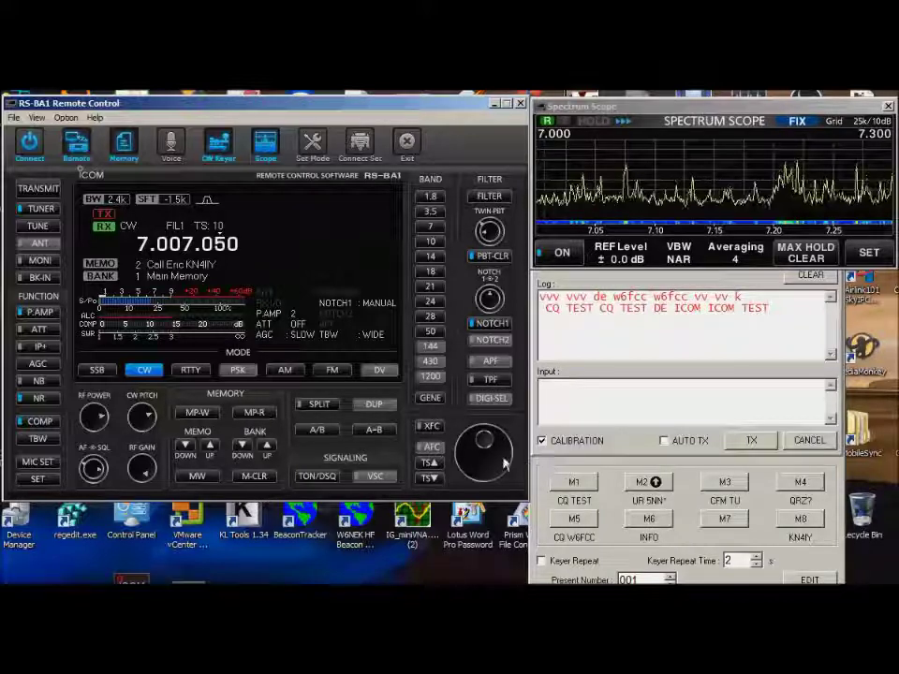
scroll(502, 465, "down", 1)
scroll(502, 465, "down", 10)
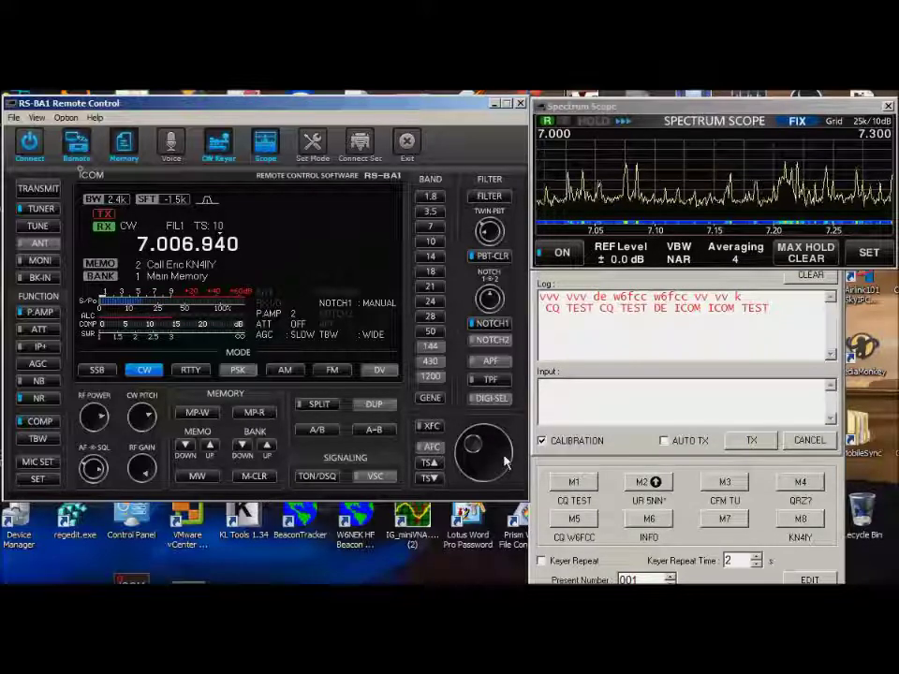
scroll(505, 460, "up", 1)
scroll(504, 461, "up", 9)
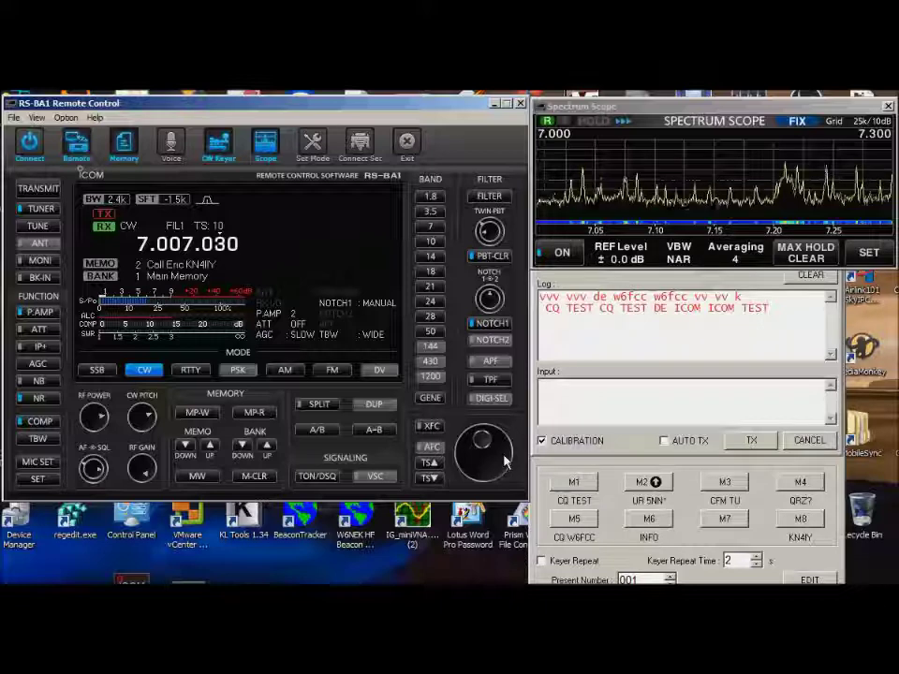
Open the CW mode settings again and fine-tune the frequency to 7.007.050.
left_click(144, 369)
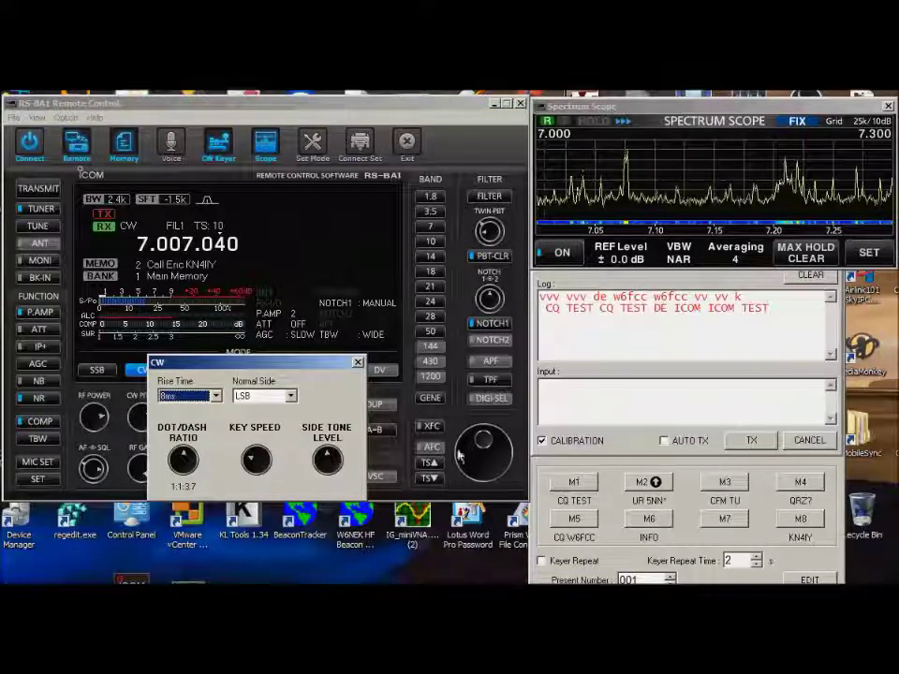
left_click(505, 459)
scroll(505, 459, "up", 4)
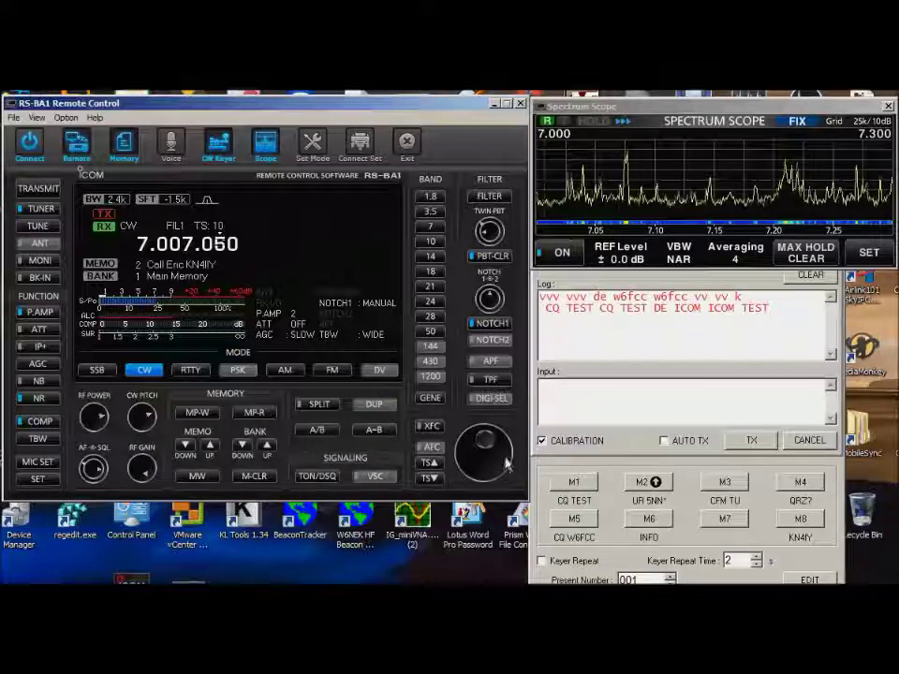
scroll(505, 459, "down", 5)
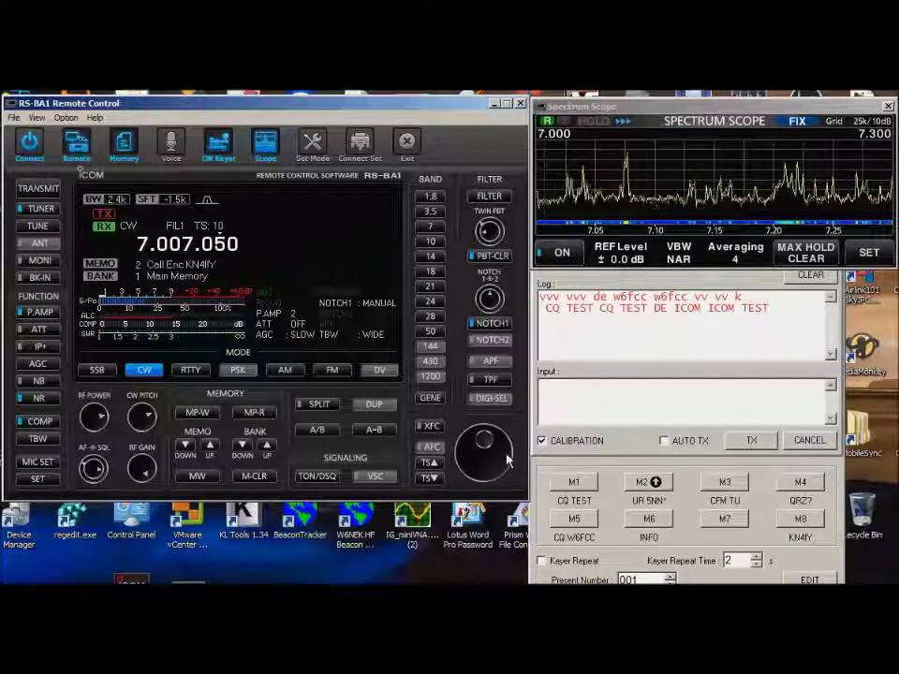
Fine-tune the receive frequency down to 7.006.960 and back up to 7.006.970.
scroll(506, 459, "down", 5)
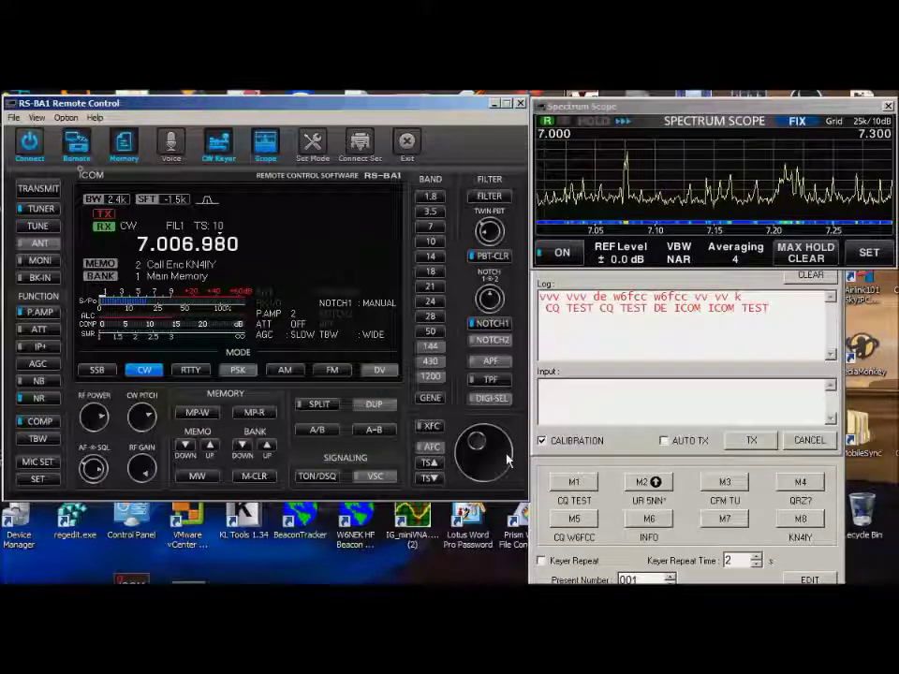
scroll(505, 459, "down", 4)
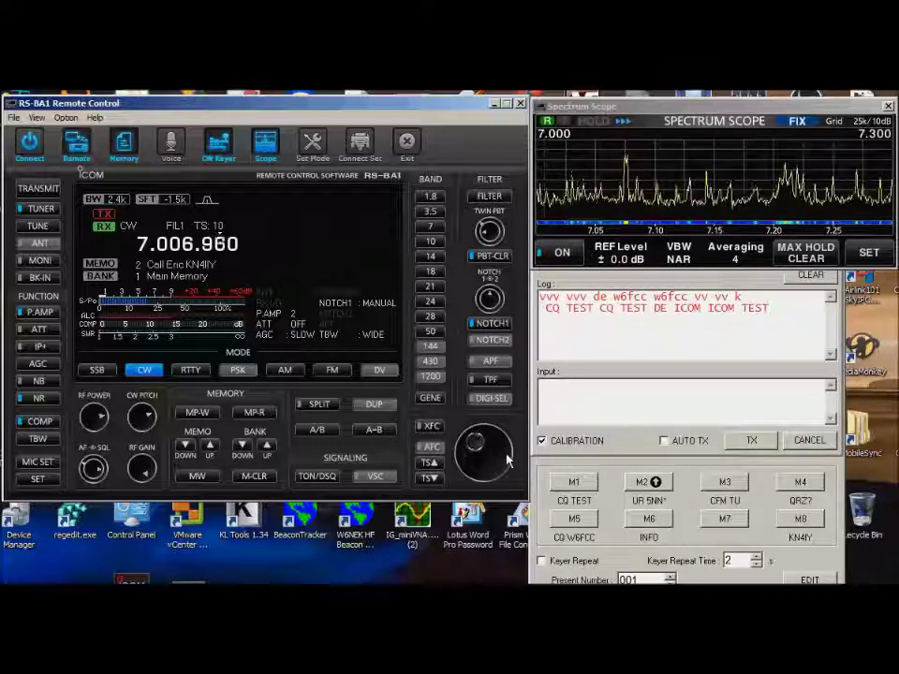
scroll(505, 459, "up", 2)
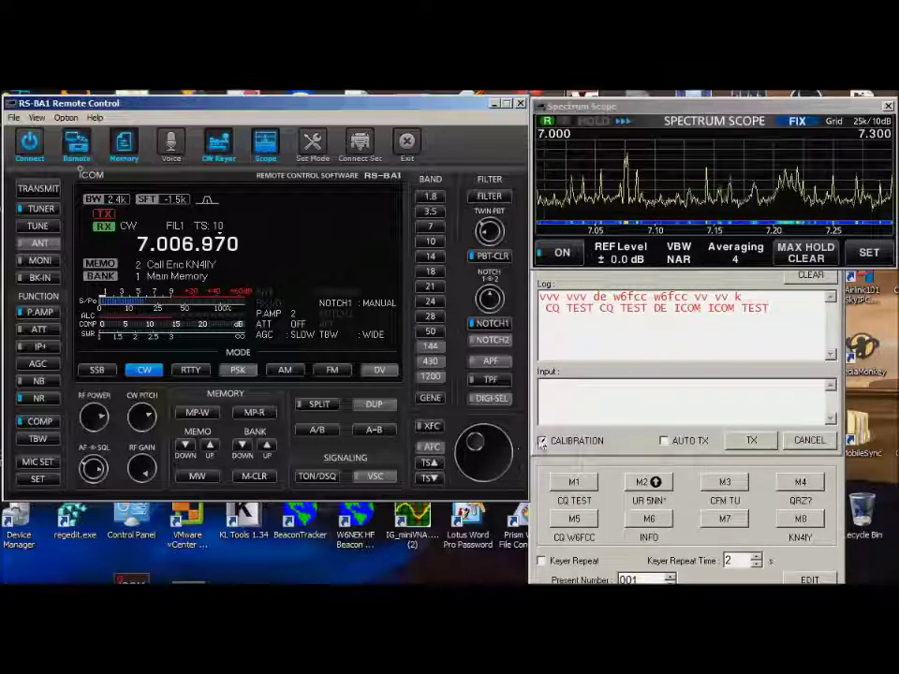
Disable CALIBRATION in the CW Keyer, and turn NOTCH1 off and back on to manual.
left_click(543, 442)
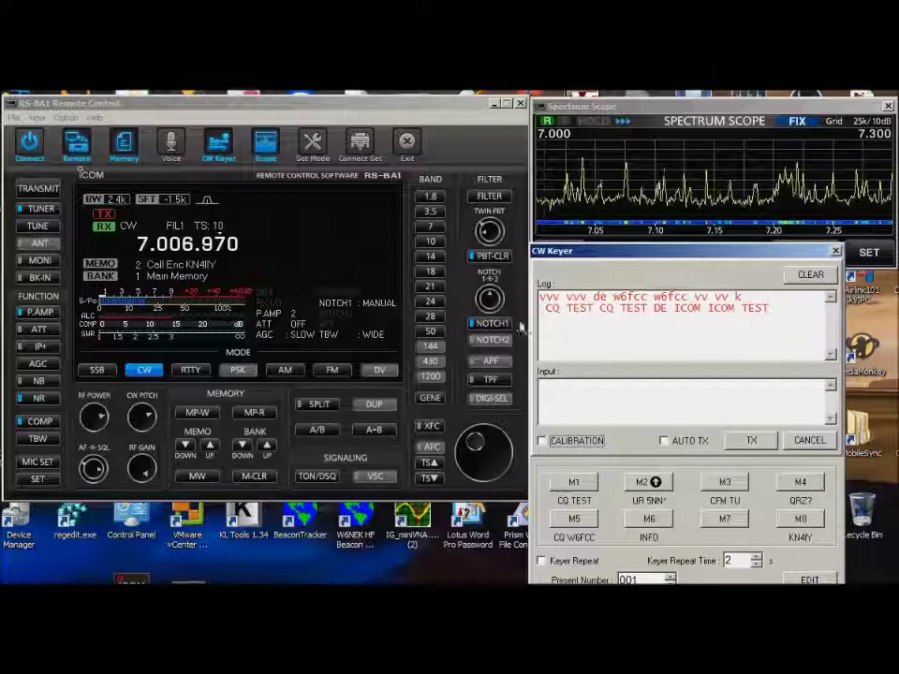
left_click(502, 326)
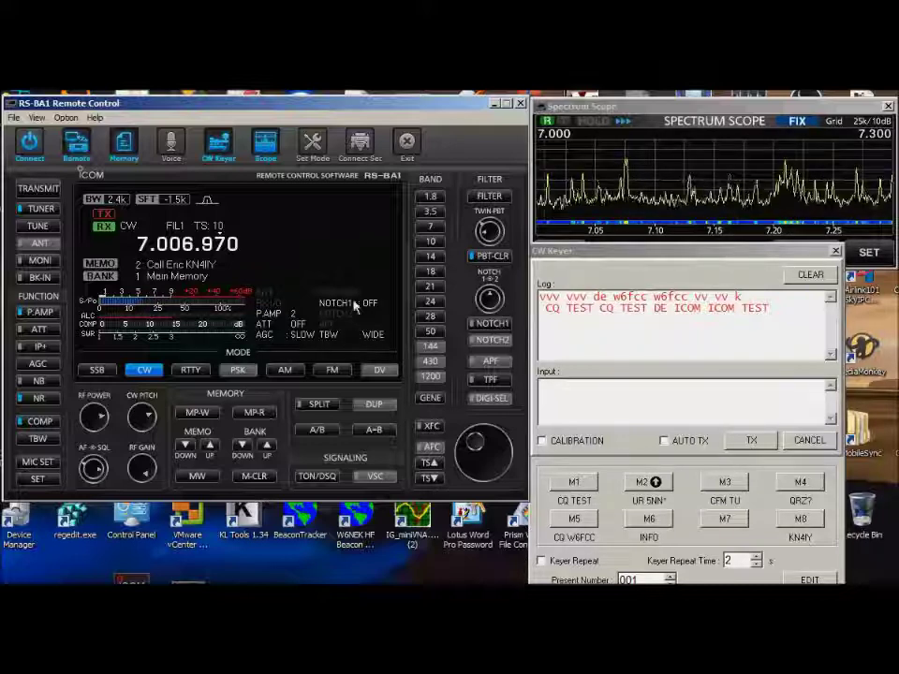
left_click(489, 323)
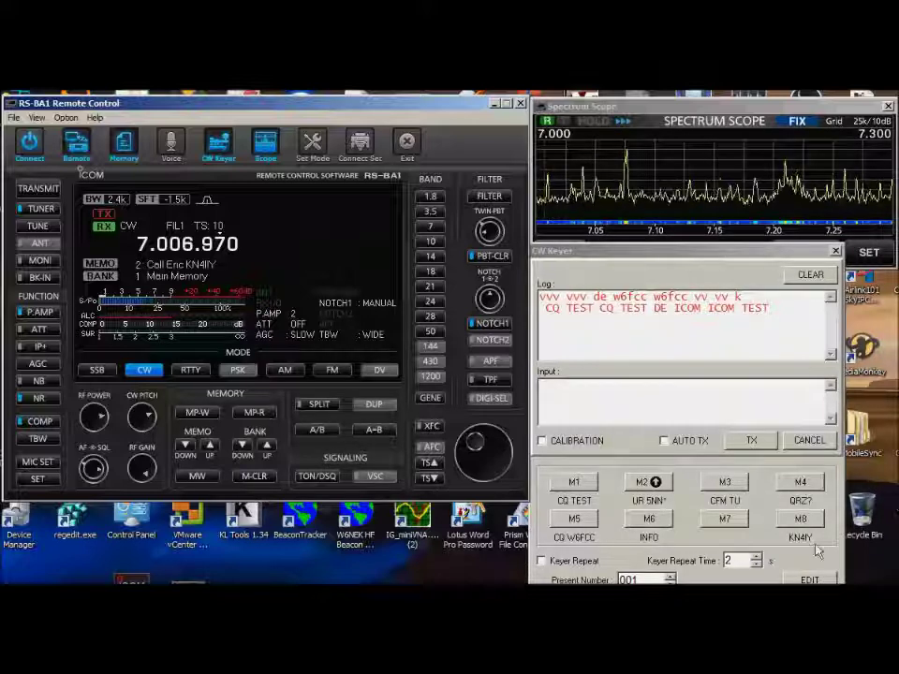
Store "this is a test de", the operator's call sign and first name, and "in california ^sk" as keyer memory M7's text, and reopen the memory list to check it.
left_click(809, 579)
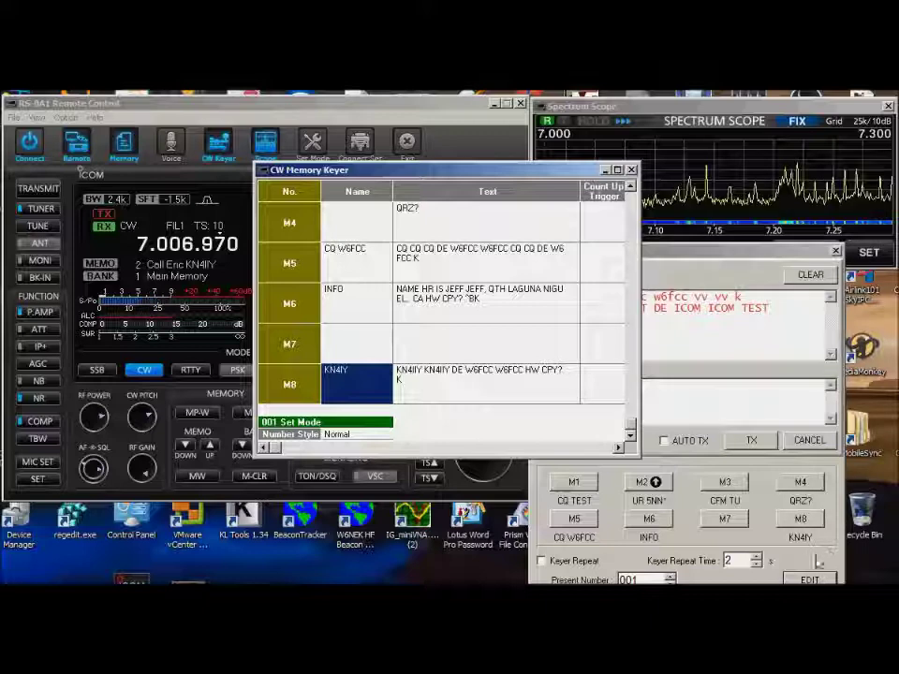
left_click(419, 339)
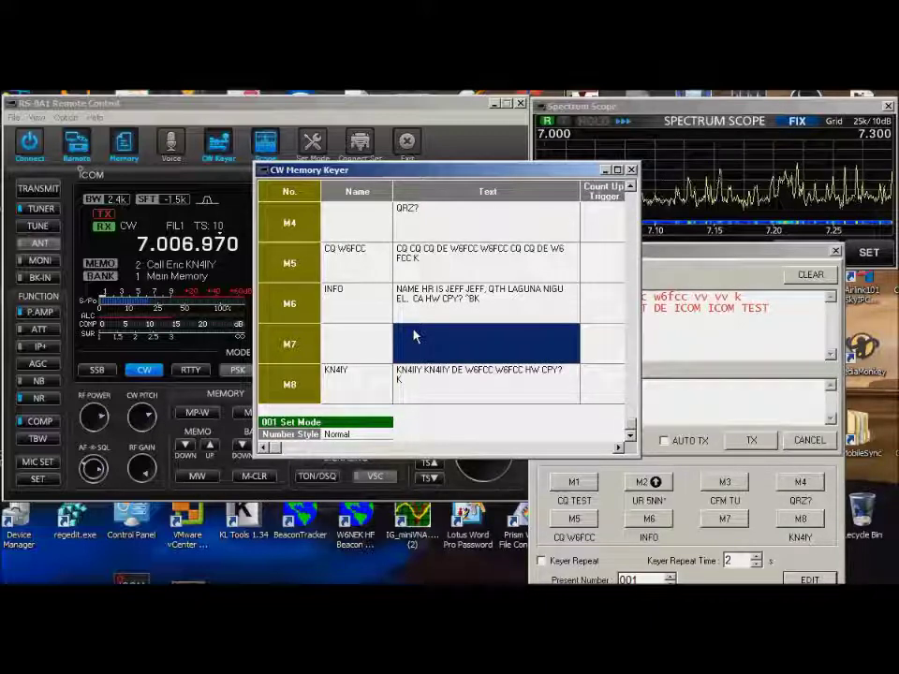
type("this is a test")
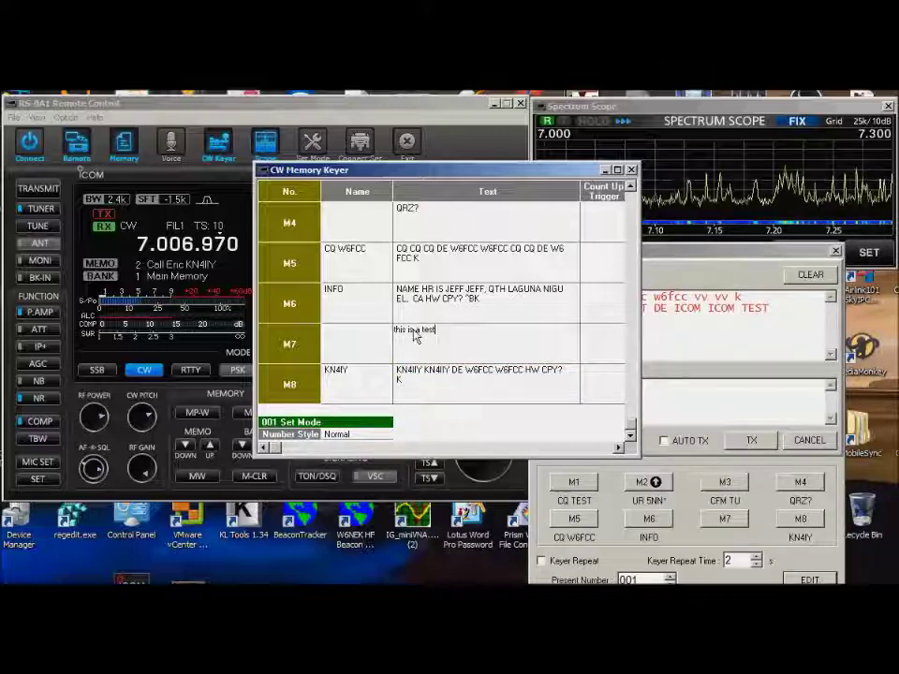
type(" de")
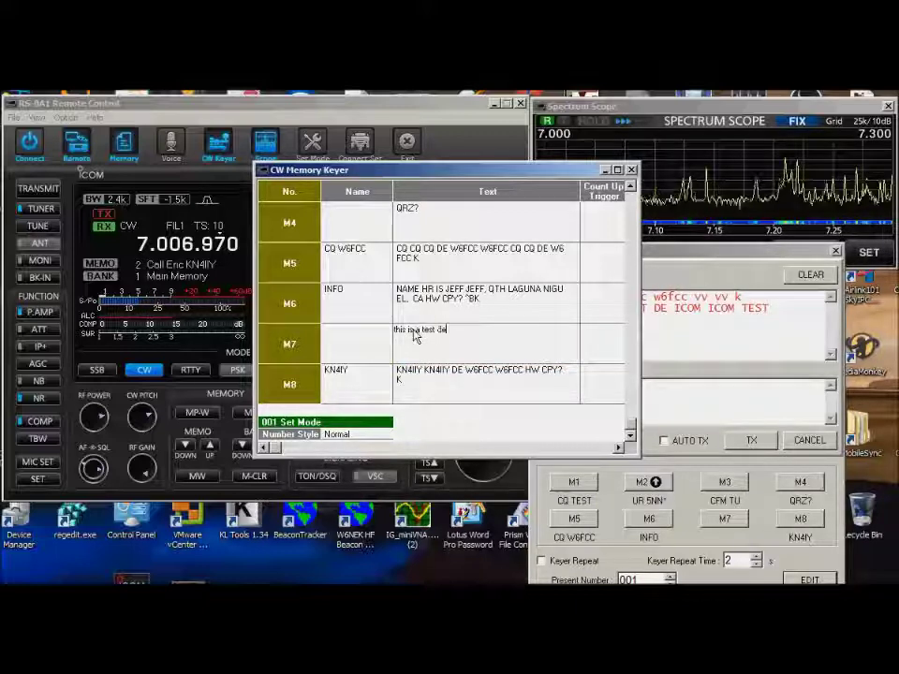
type(" w6fcc")
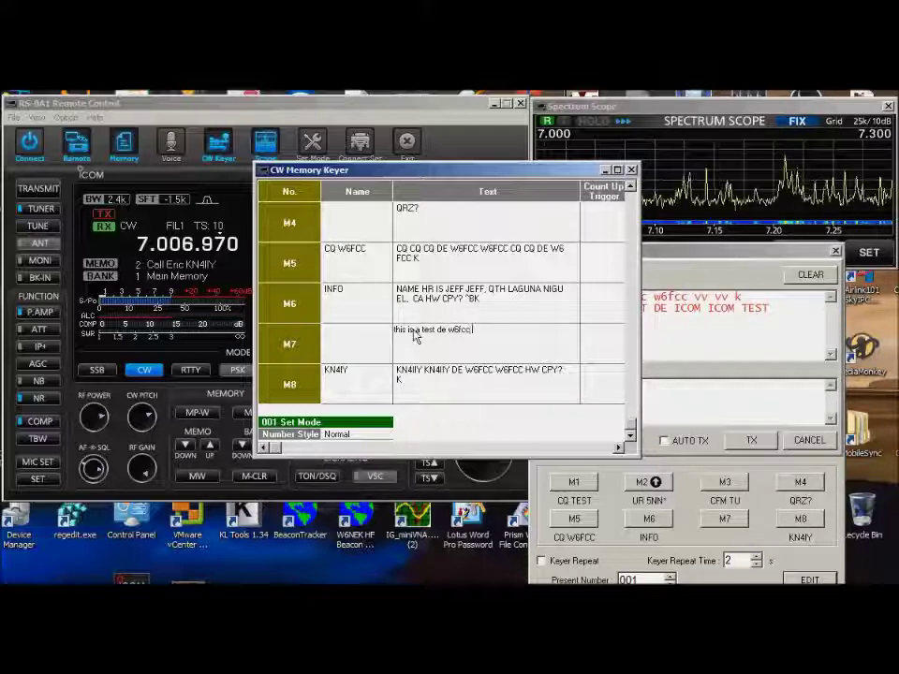
type(" jeff in cal")
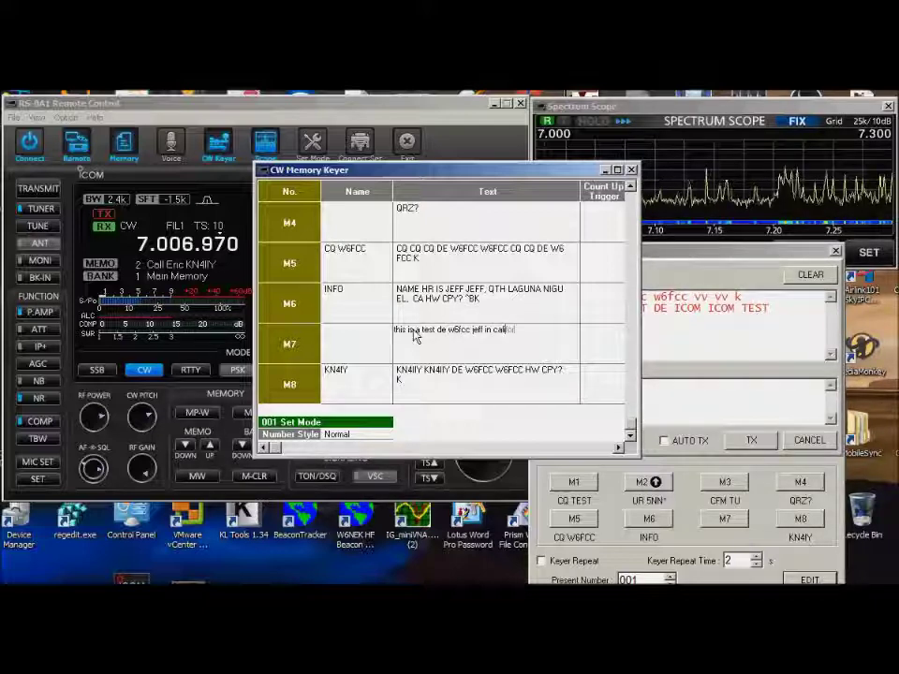
type("ifornia ka")
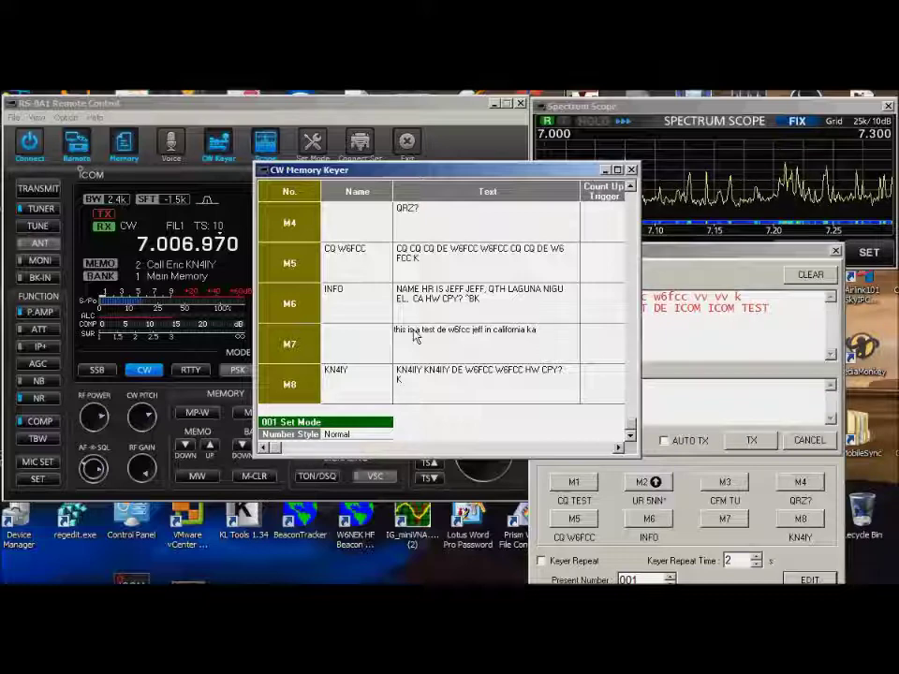
key("BackSpace")
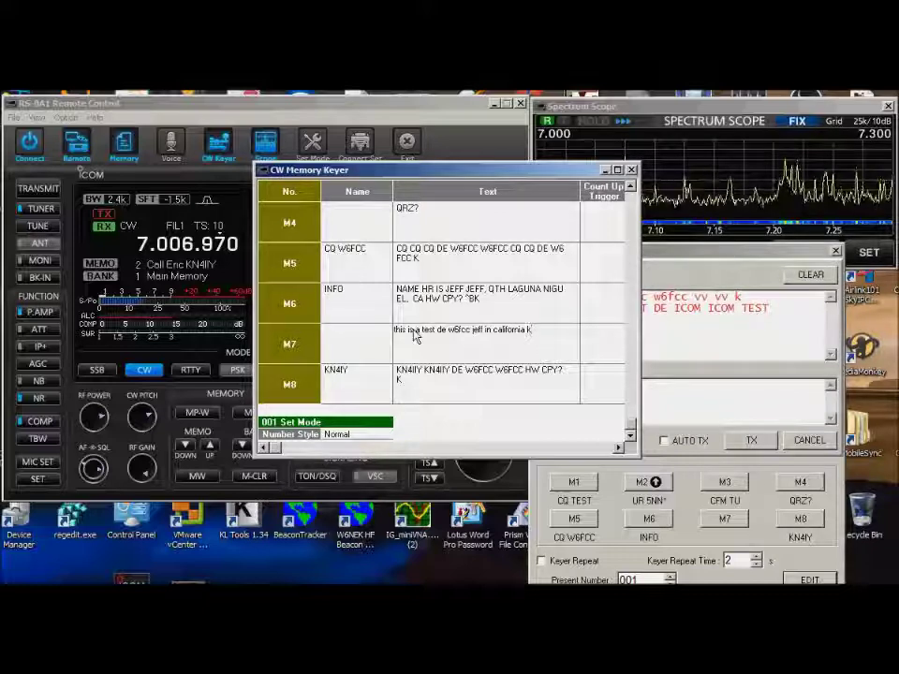
type("^")
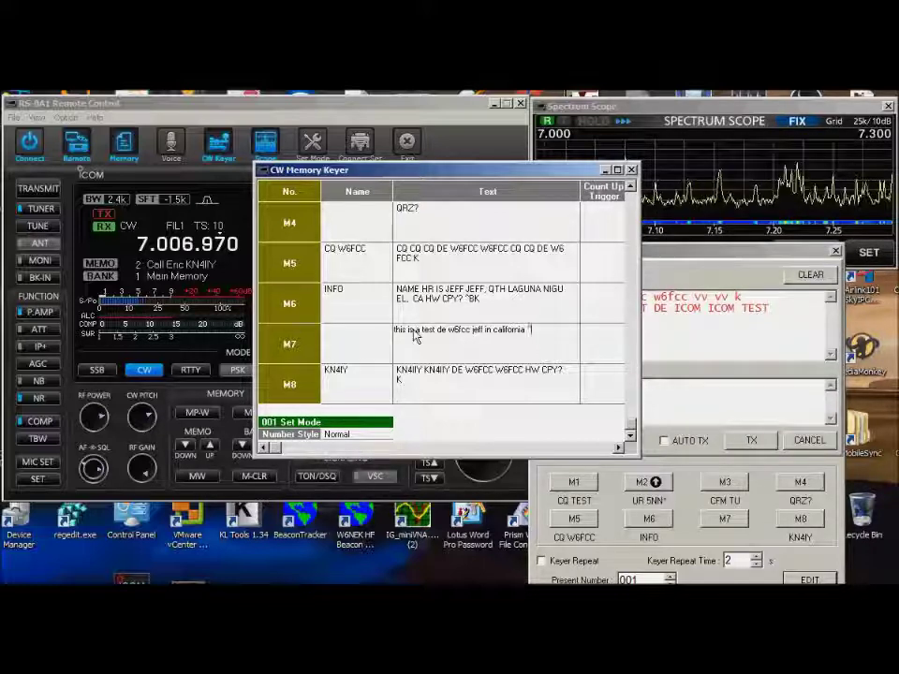
type("sk")
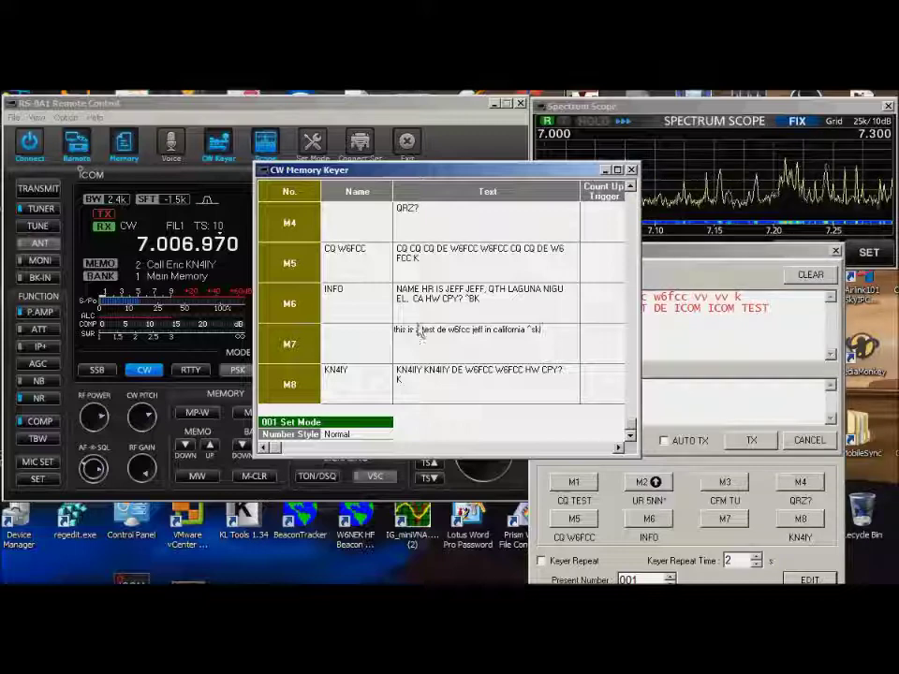
left_click(633, 171)
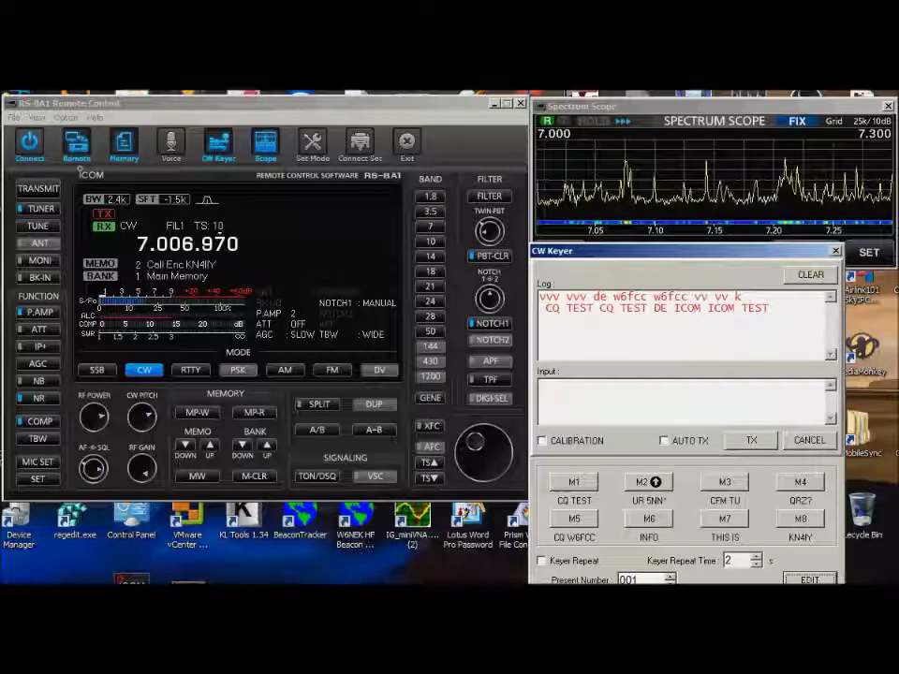
left_click(811, 579)
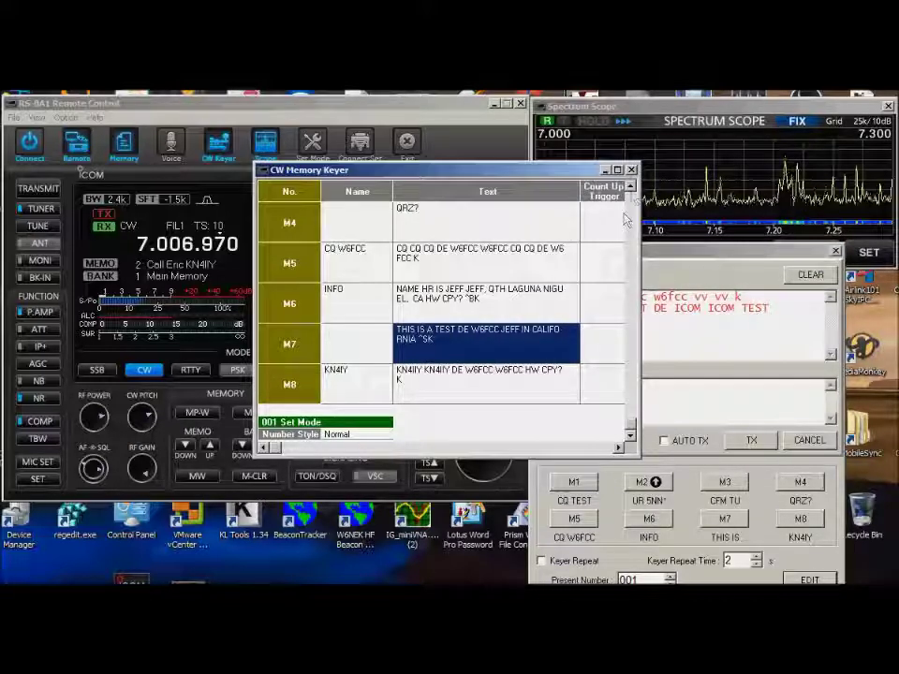
left_click(632, 170)
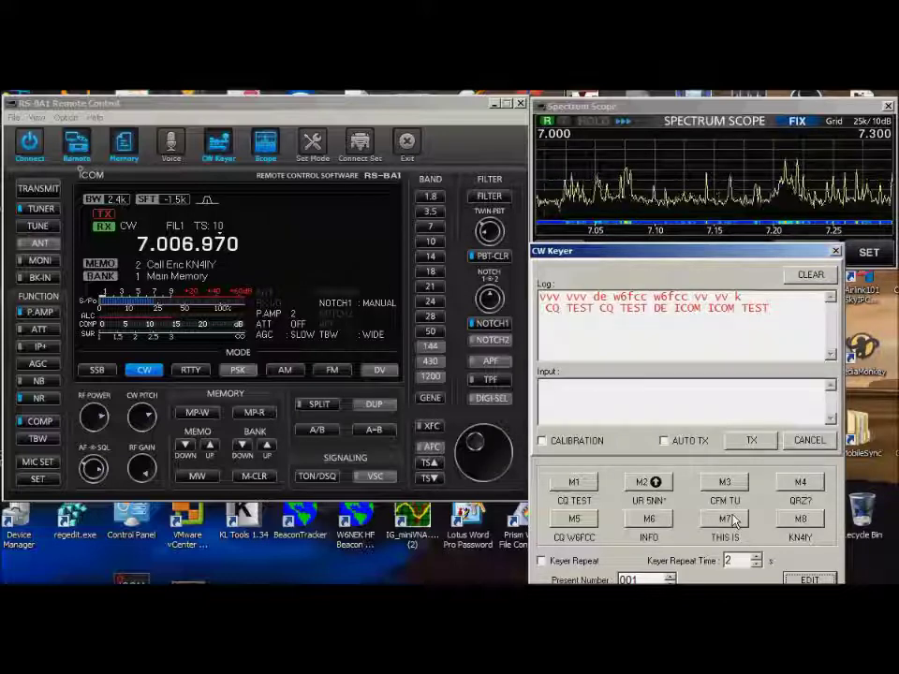
Turn on break-in (BK-IN) and change to the 14 MHz band.
left_click(35, 281)
left_click(36, 281)
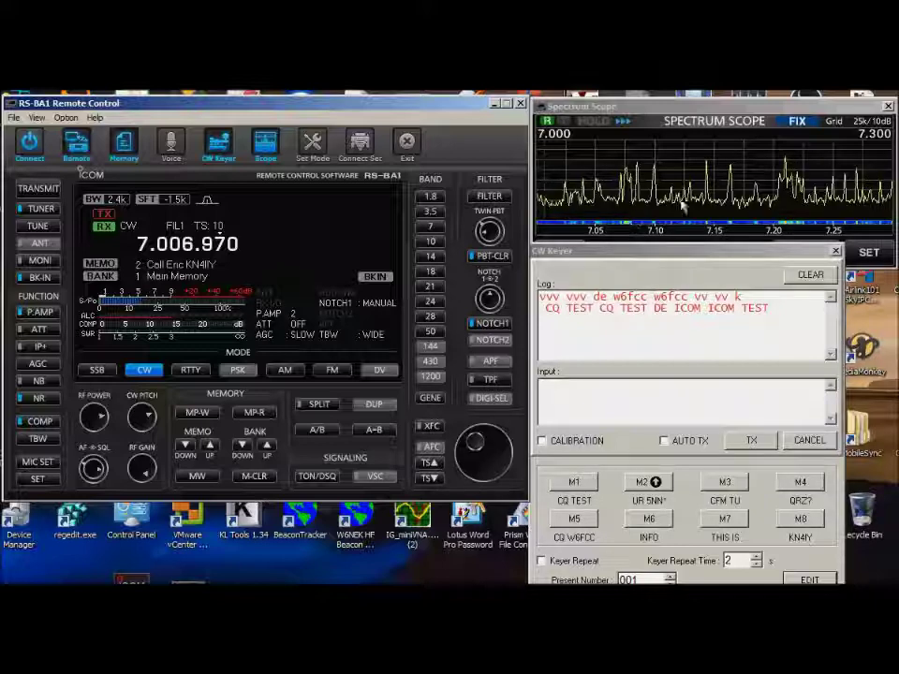
left_click(430, 259)
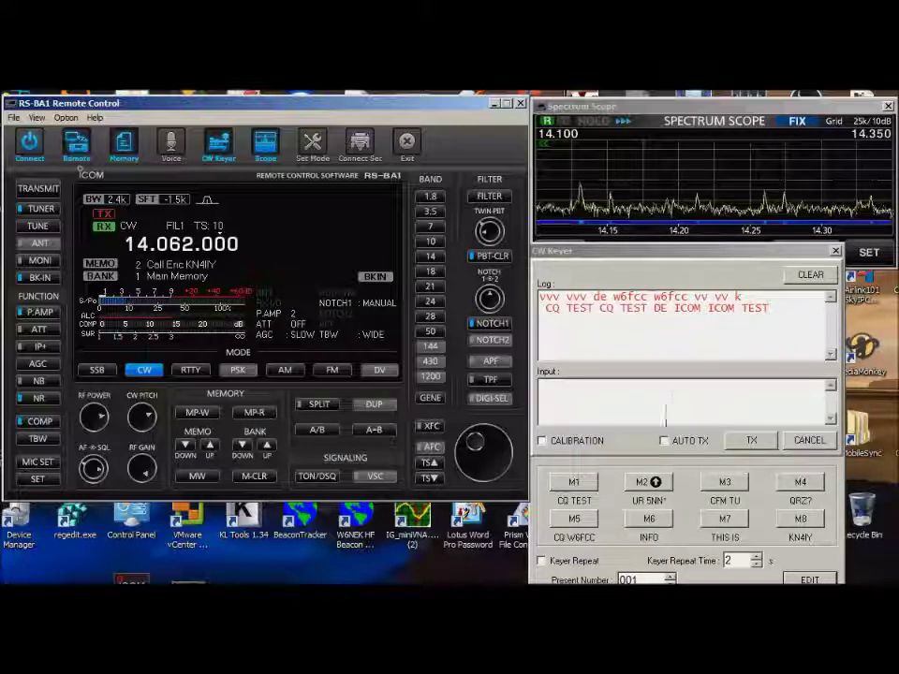
Enable AUTO TX and transmit keyer memory M7, viewing the CW mode settings during the transmission.
left_click(664, 441)
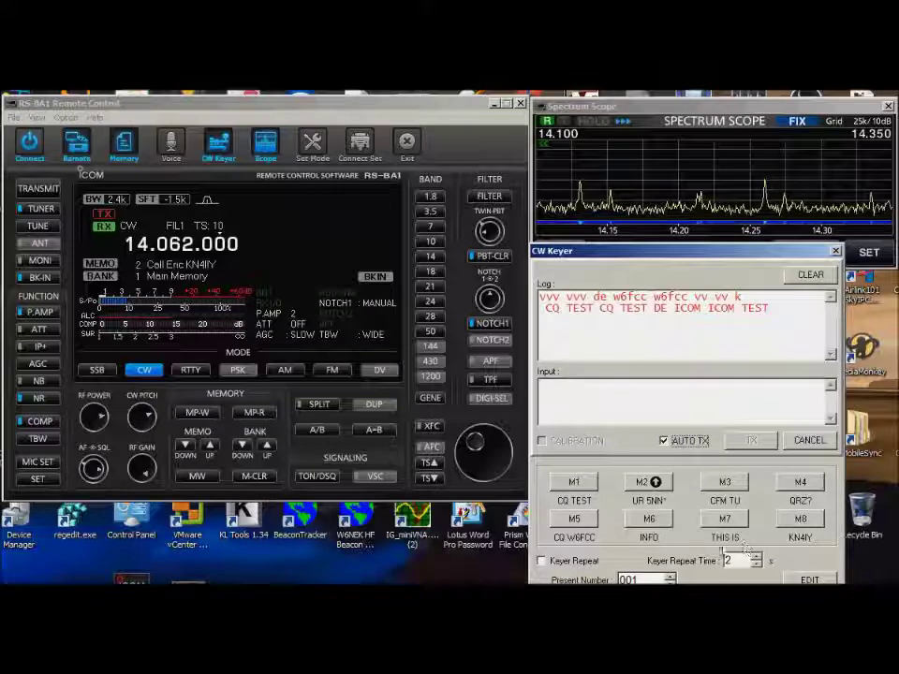
left_click(723, 520)
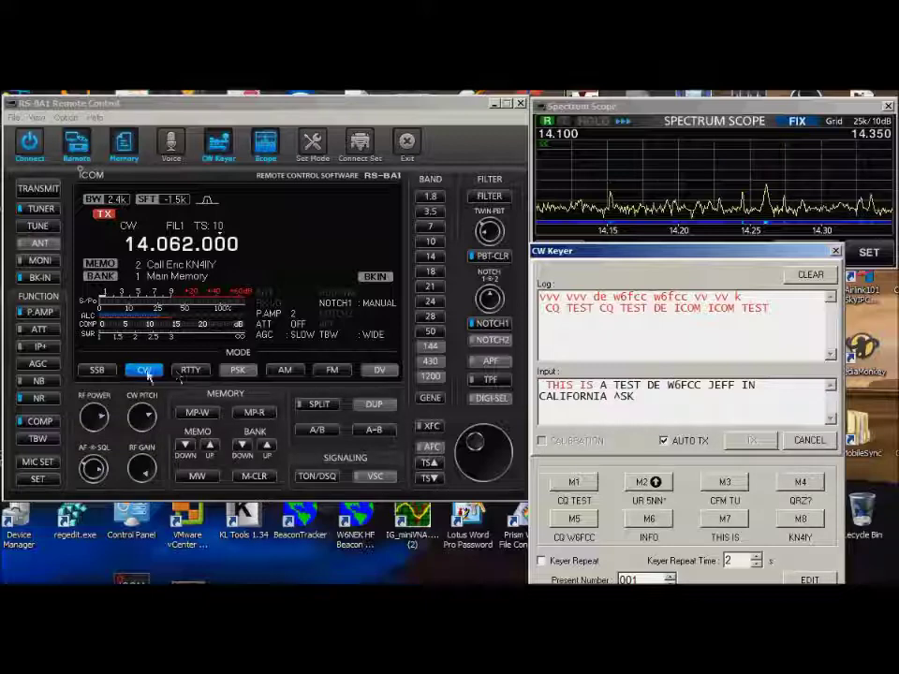
right_click(144, 369)
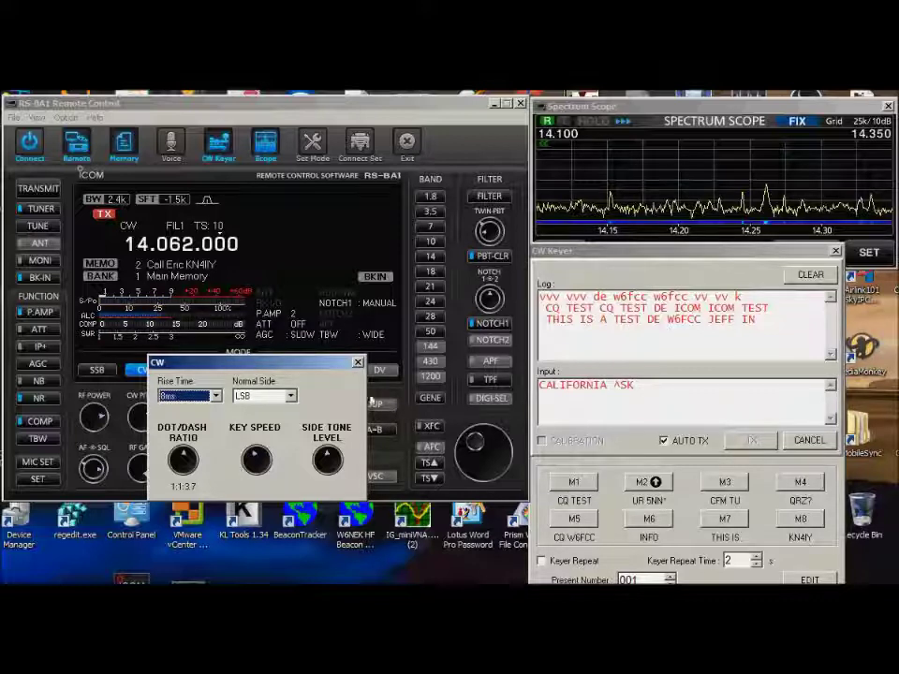
left_click(357, 361)
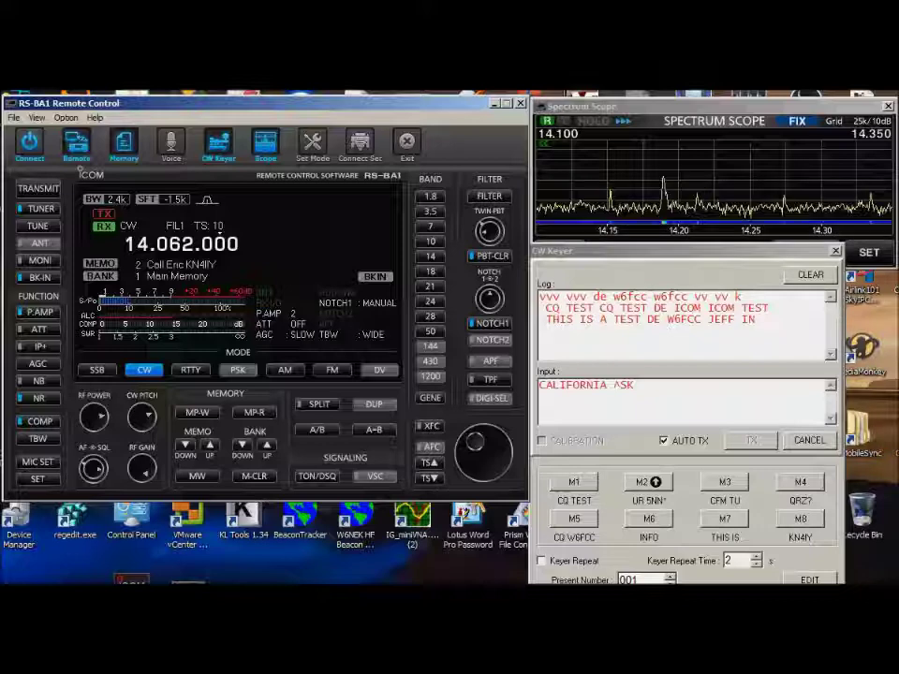
Switch to CwGet to look at its decoded text, and return to the RS-BA1 spectrum scope.
key("alt+Tab")
key("alt+Tab")
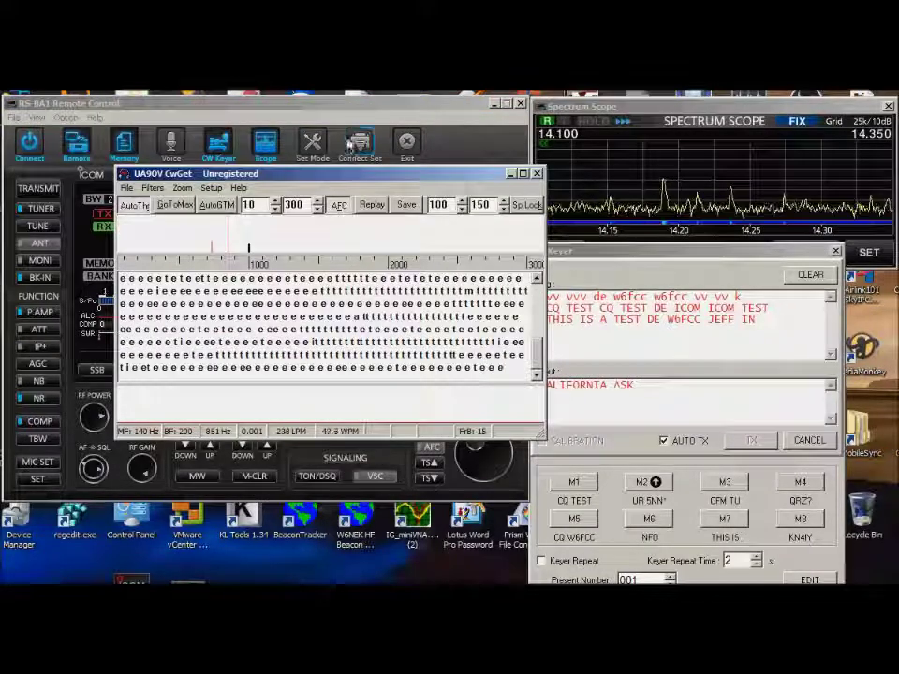
left_click(652, 125)
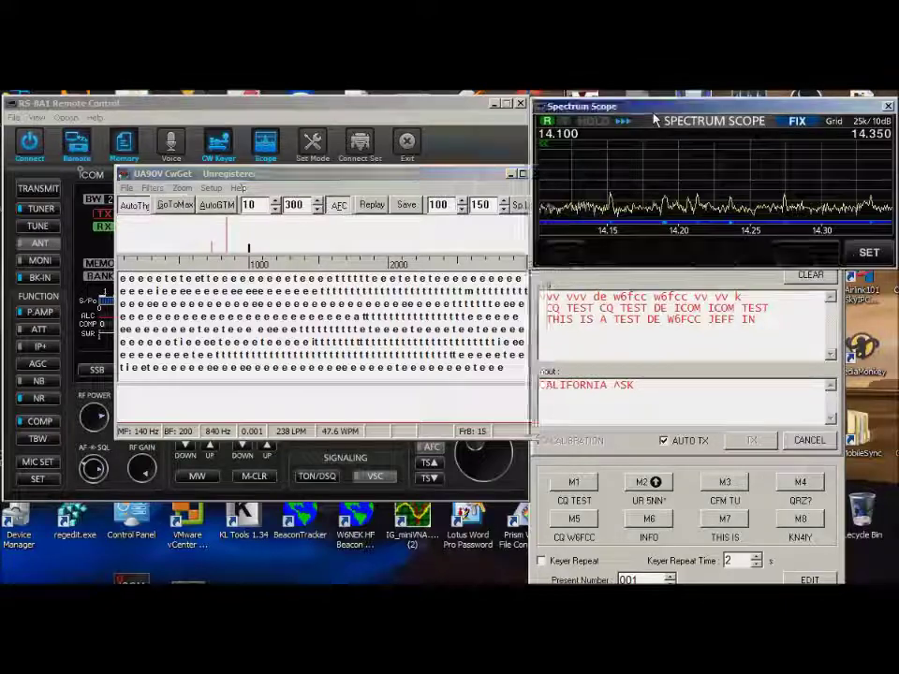
Change back to the 7 MHz band, tune to a signal on the spectrum scope, and fine-tune to 7.037.160.
left_click(431, 228)
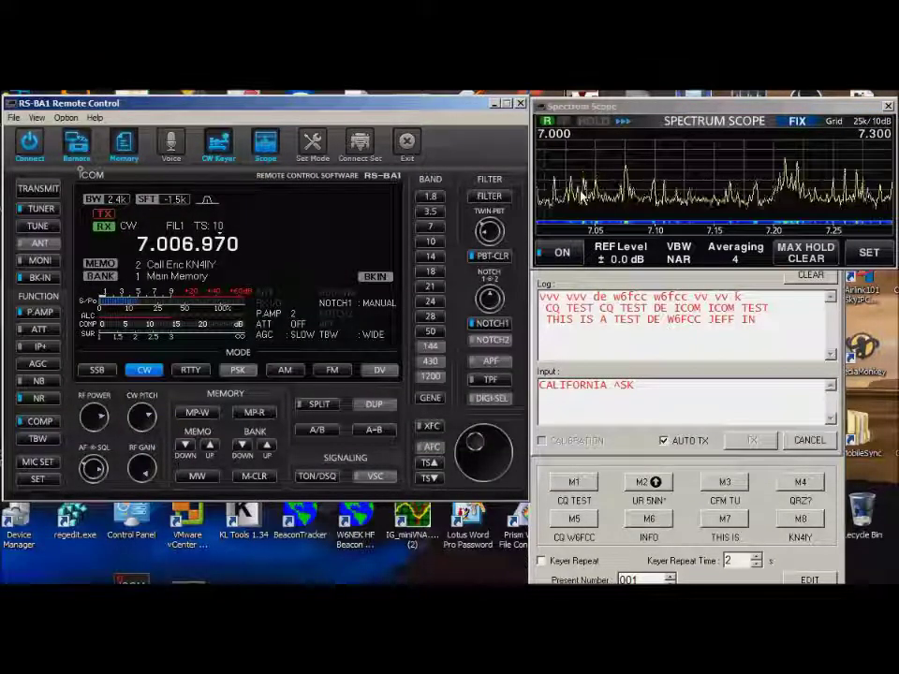
left_click(582, 196)
mouse_move(468, 486)
left_mouse_down()
mouse_move(474, 465)
mouse_move(478, 473)
left_mouse_up()
scroll(477, 471, "up", 5)
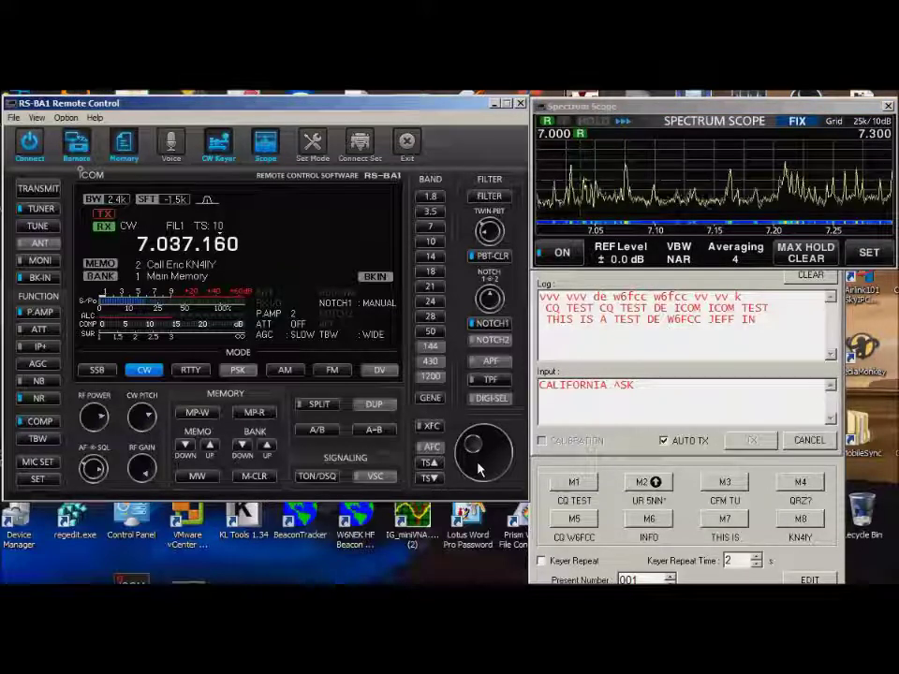
Fine-tune the frequency down to about 7.035.510 and switch to CwGet to decode the signal.
scroll(479, 470, "down", 1)
scroll(477, 470, "down", 10)
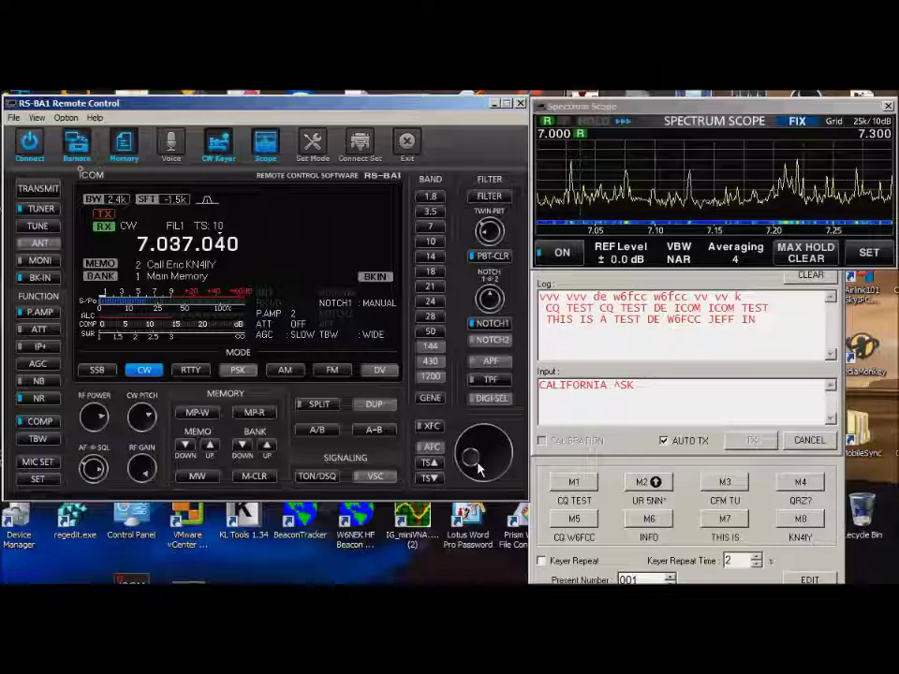
scroll(478, 470, "down", 15)
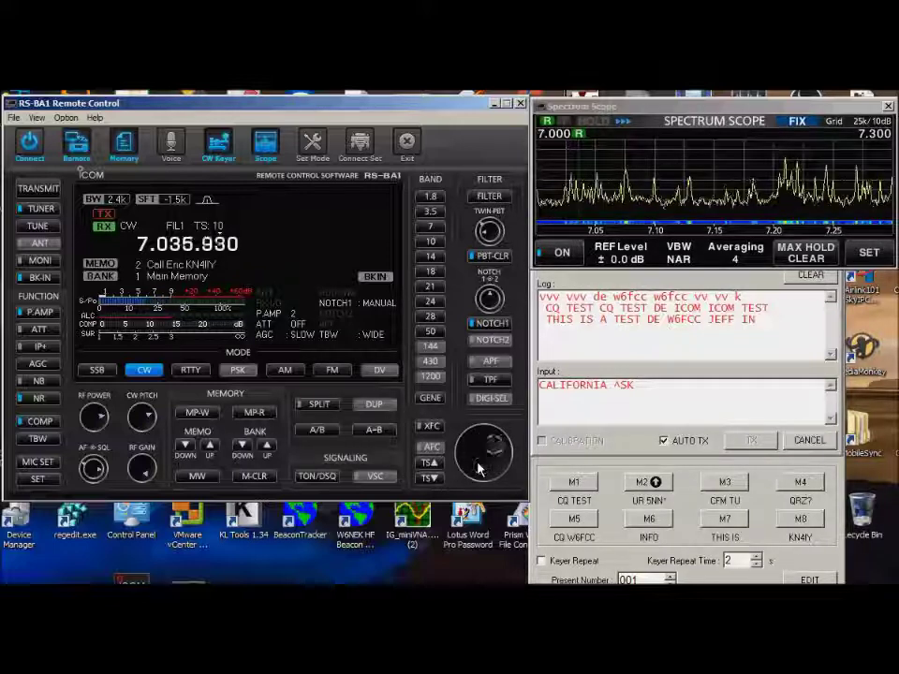
scroll(477, 470, "down", 7)
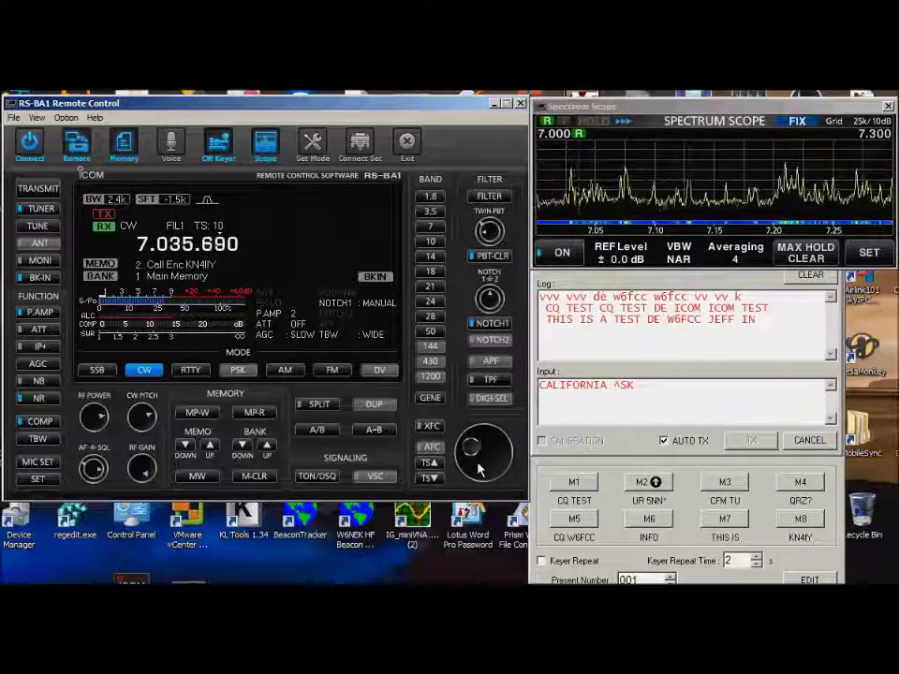
scroll(477, 470, "down", 9)
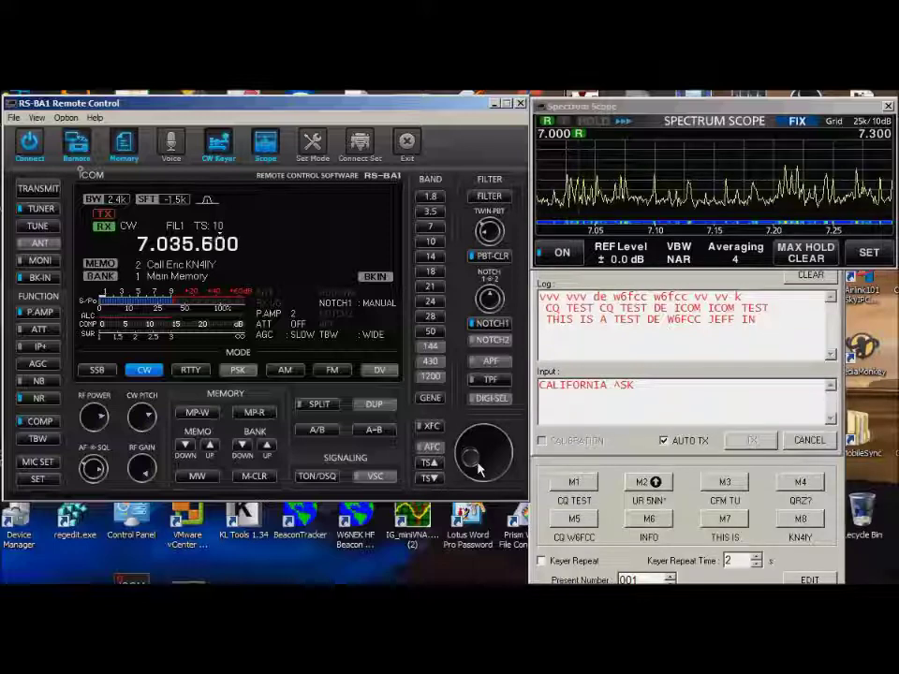
scroll(477, 470, "down", 5)
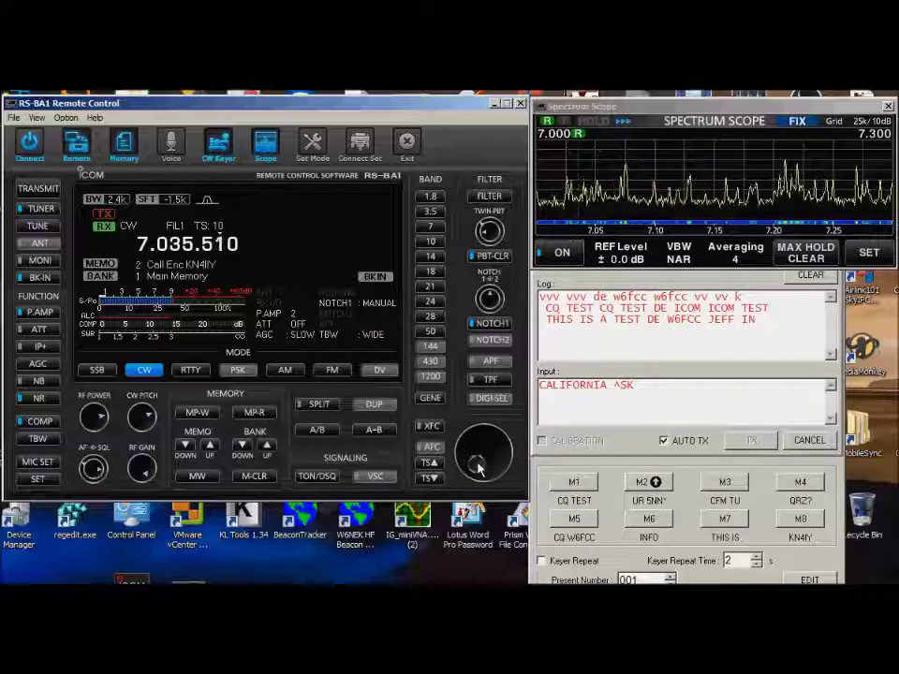
scroll(477, 468, "down", 1)
key("alt+Tab")
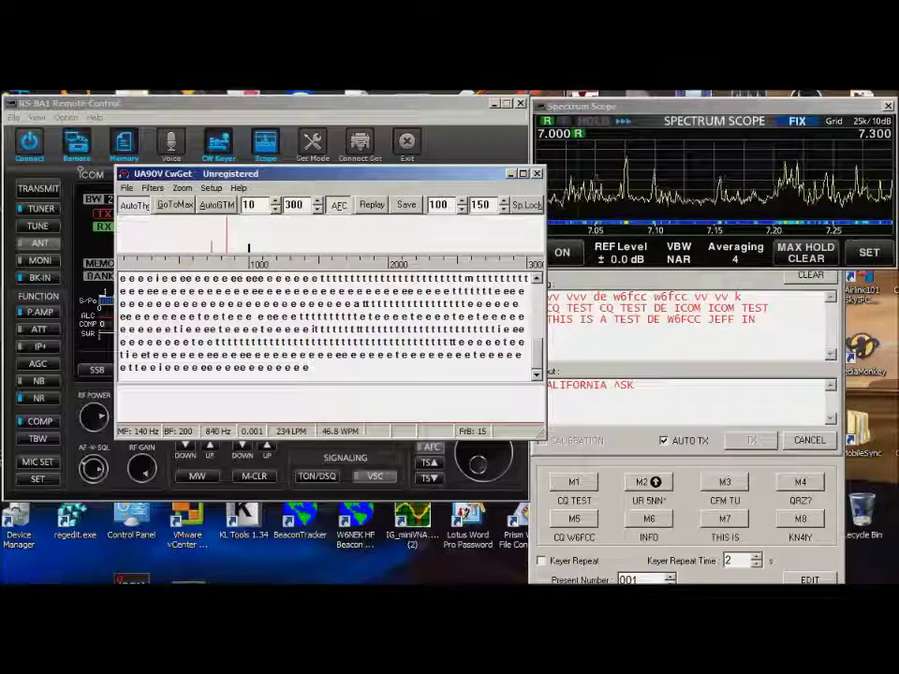
Switch to Icom Remote Utility and then to the Connect Setting dialog to check which virtual audio device each one uses.
key("alt+Tab")
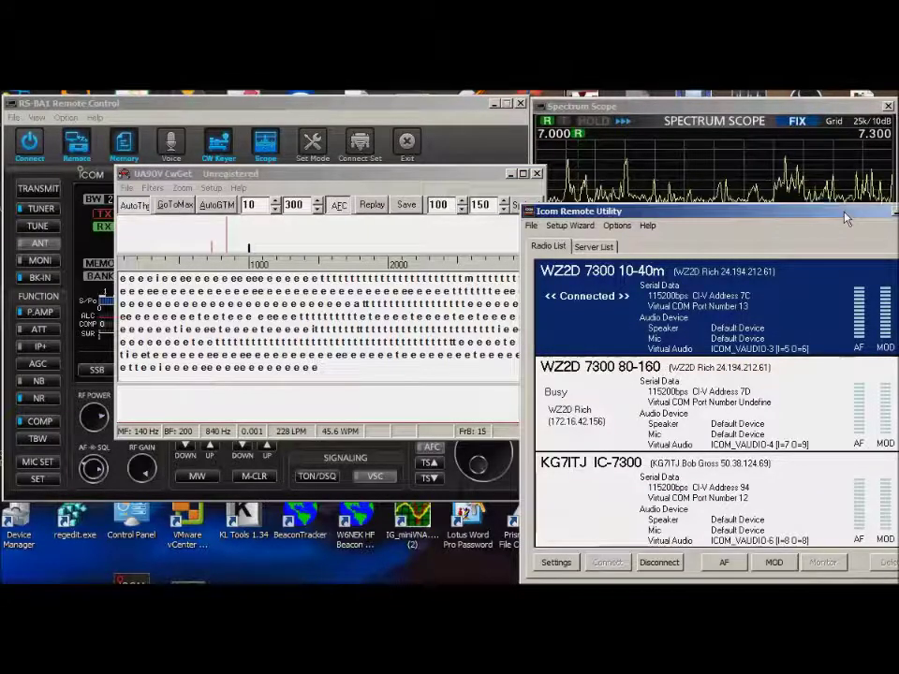
key("alt+Tab")
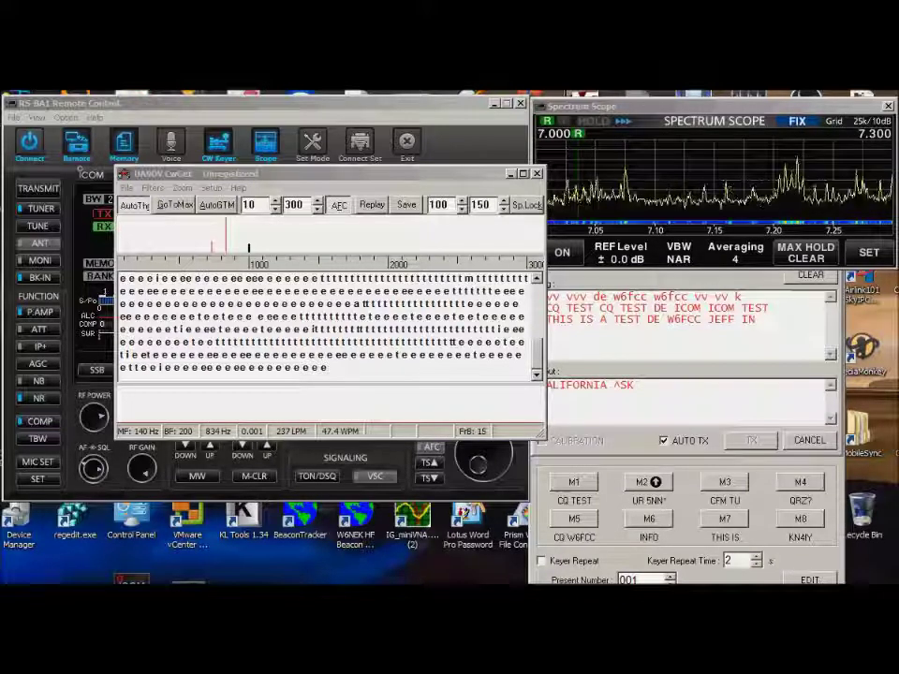
left_click(357, 143)
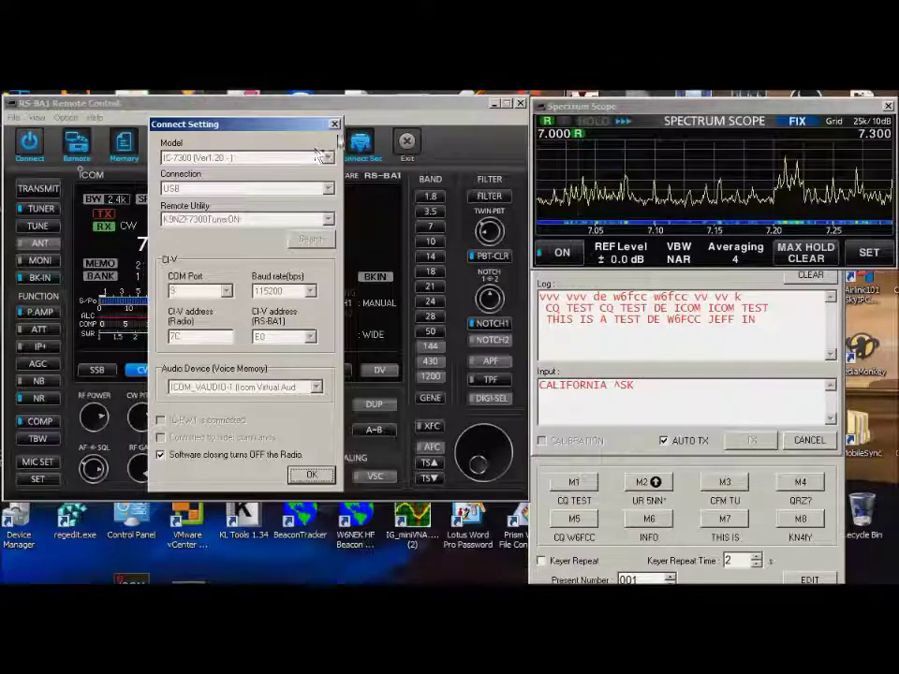
left_click(334, 124)
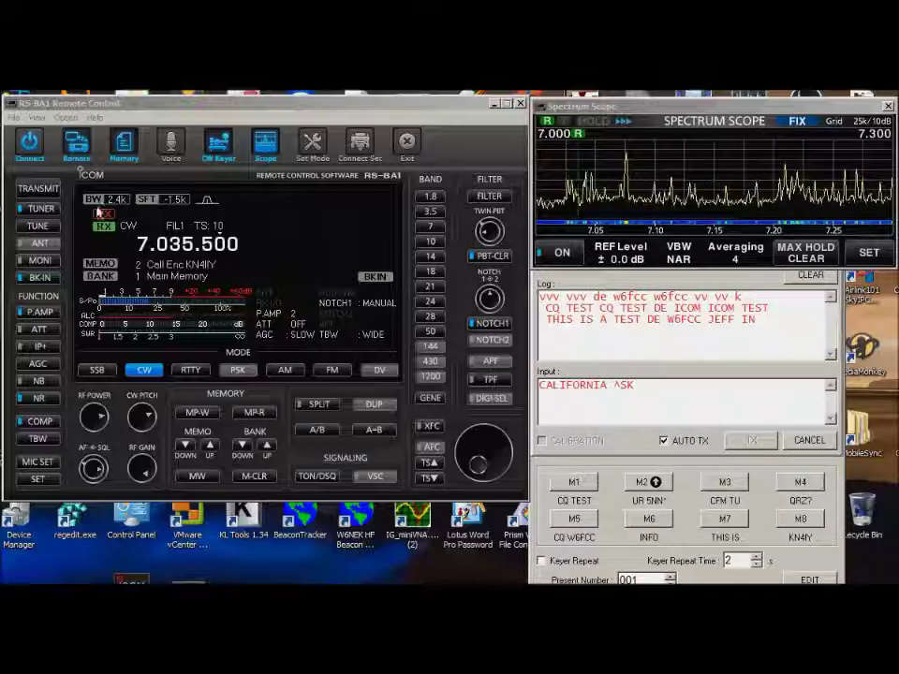
Return to CwGet and set its input soundcard to 4 ICOM_VAUDIO-1, leaving the input channel as Mono.
key("alt+Tab")
key("alt+Tab")
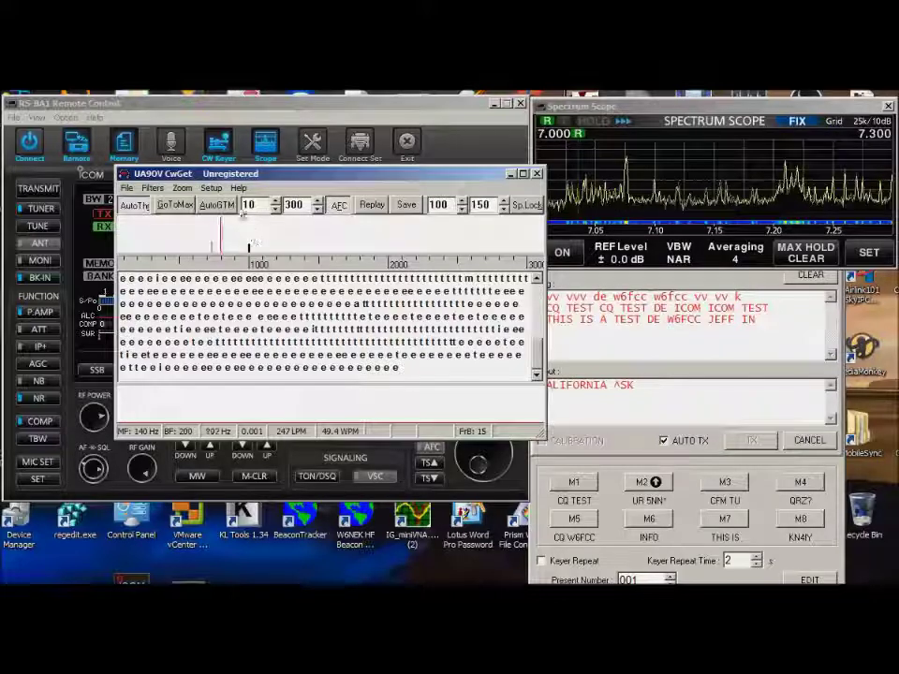
left_click(211, 189)
left_click(212, 196)
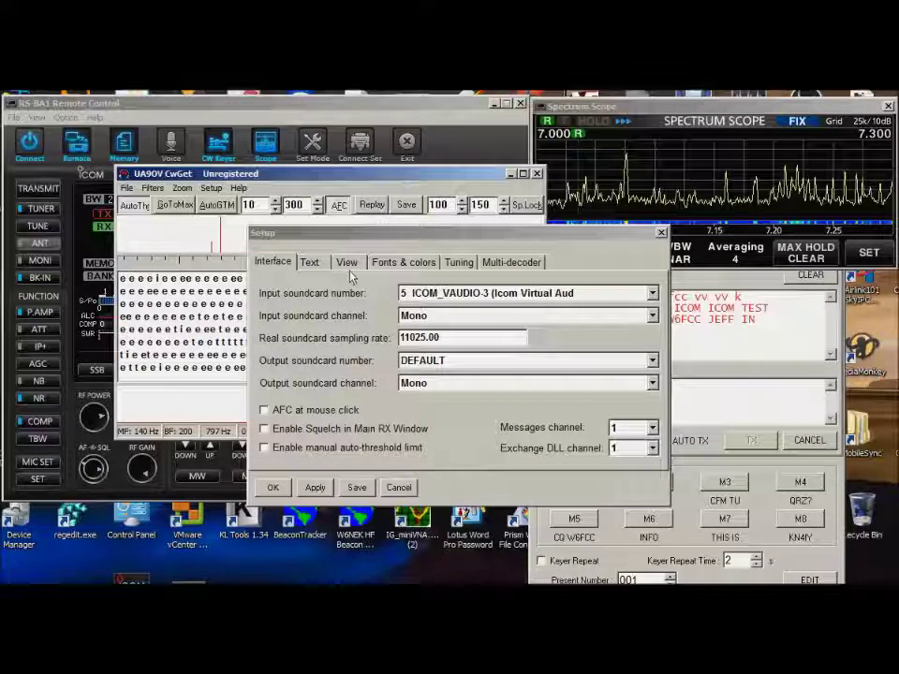
left_click(661, 232)
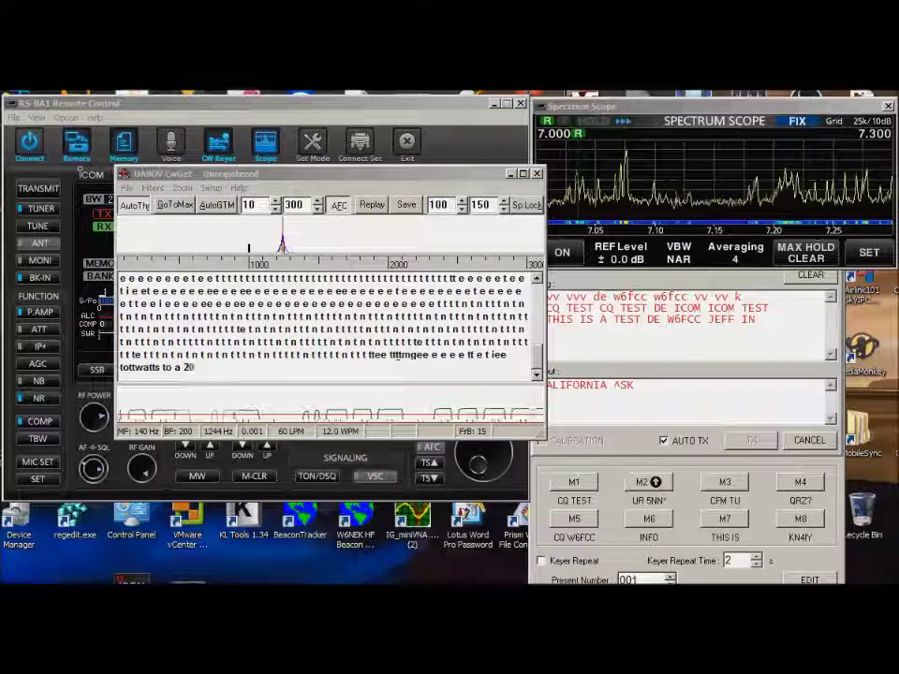
left_click(211, 188)
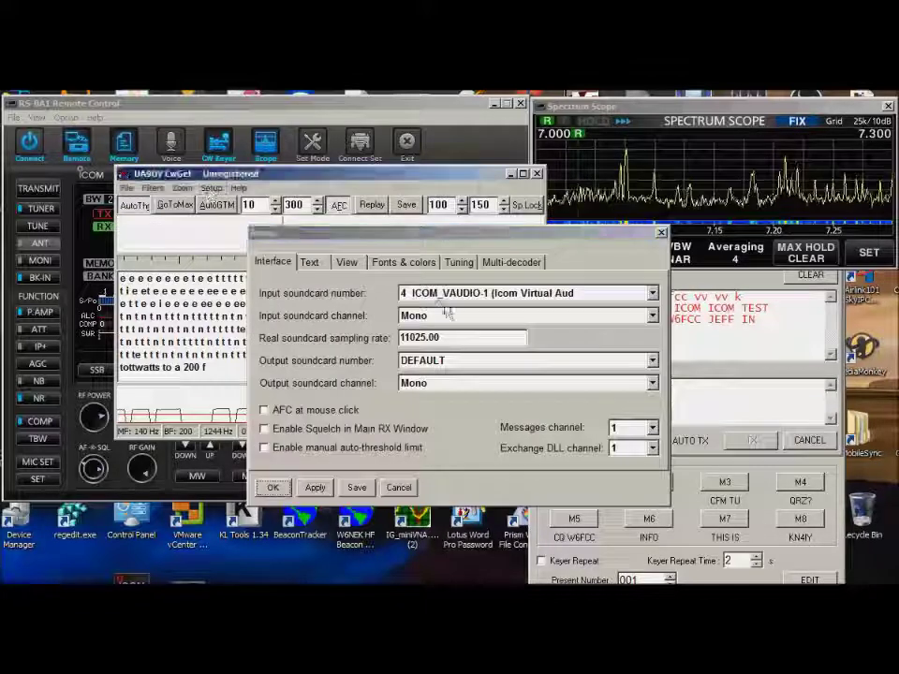
left_click(653, 294)
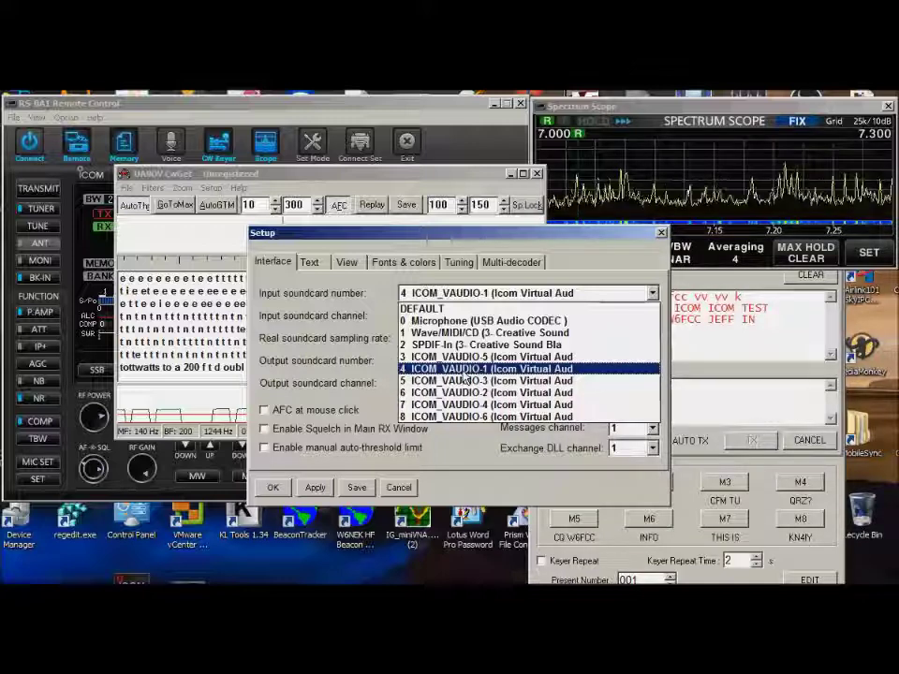
left_click(465, 372)
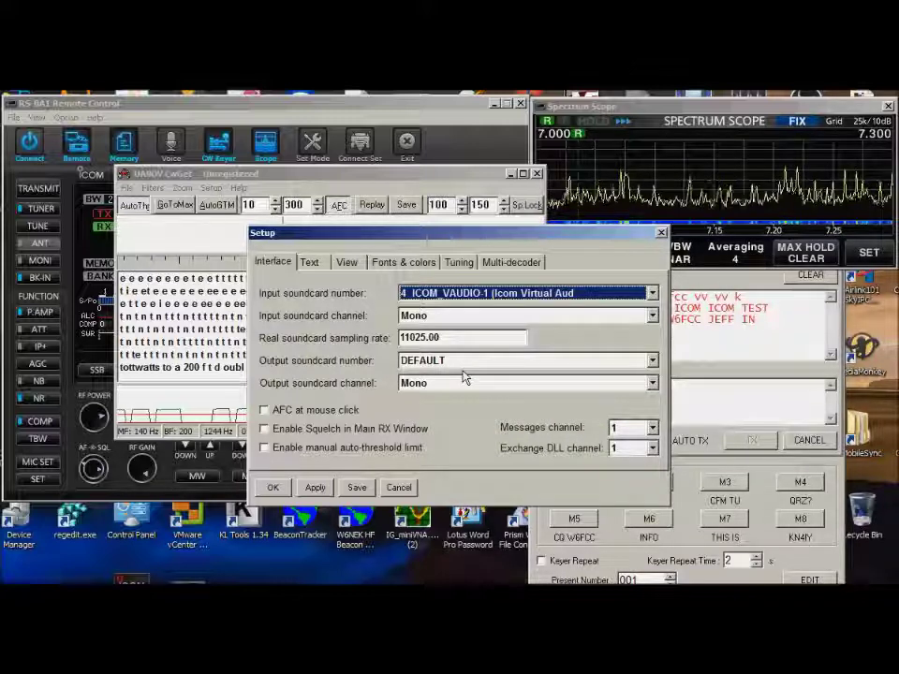
left_click(283, 488)
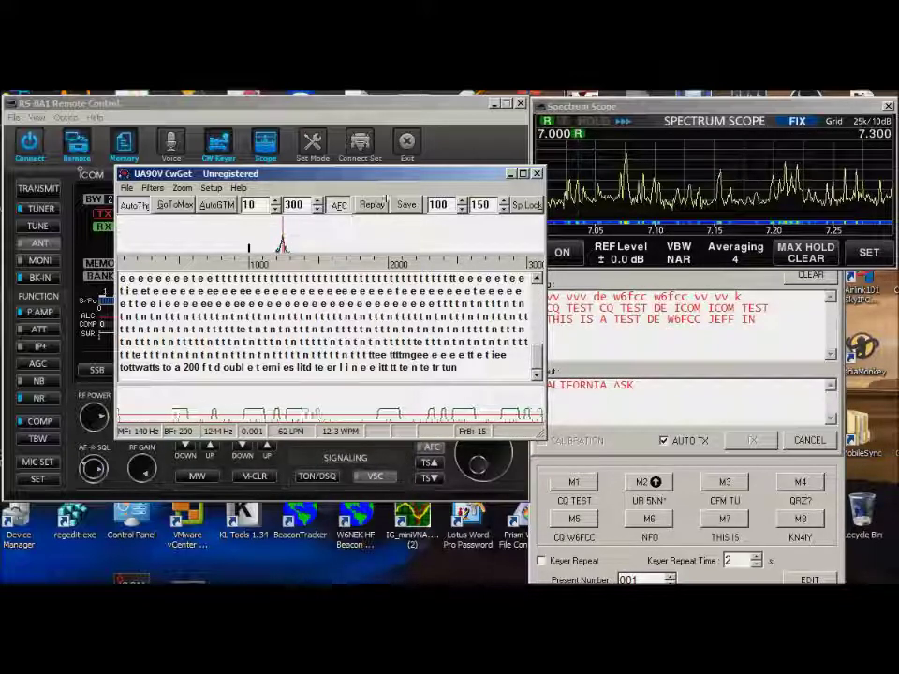
Move the CwGet window lower, tune to the signal near 7.015 on the spectrum scope, and return to CwGet.
left_click_drag(420, 184, 328, 220)
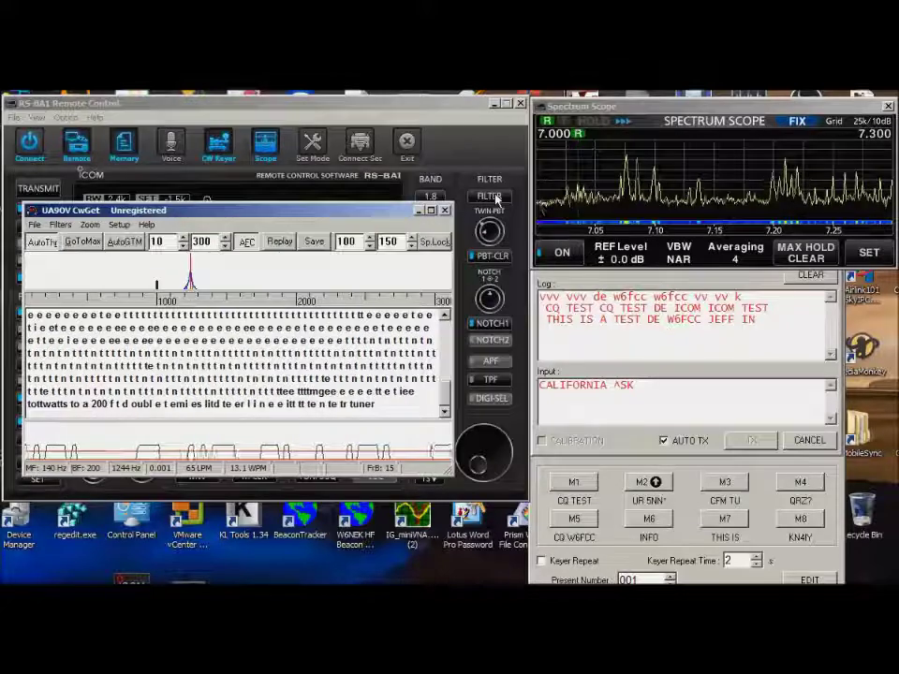
left_click(555, 207)
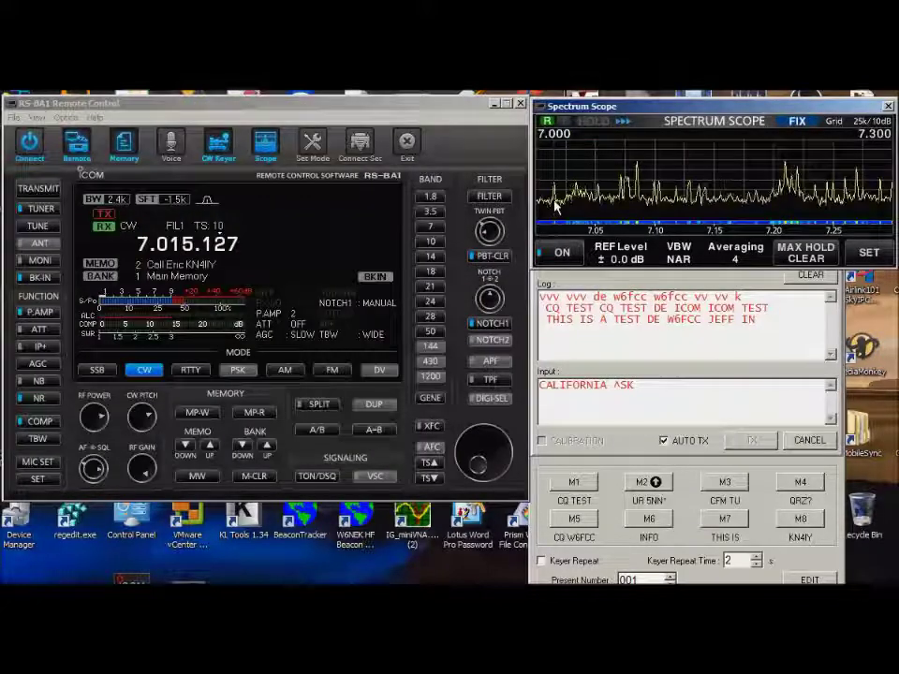
key("alt+Tab")
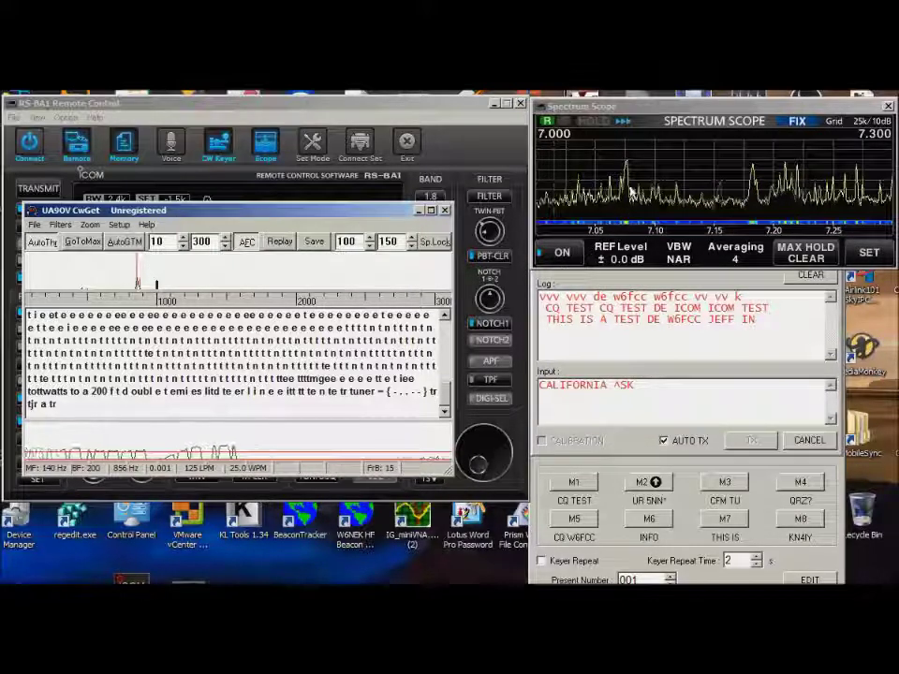
Fine-tune the receiver to 7.034.810 and look at the CW FIL1 filter settings without changing them.
left_click(503, 455)
scroll(503, 455, "down", 5)
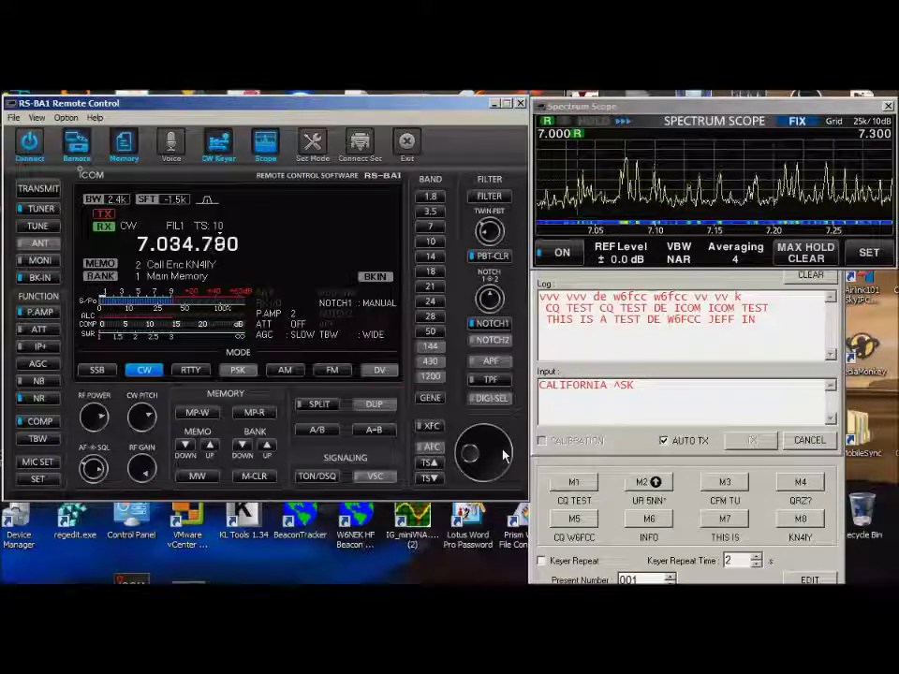
scroll(503, 455, "up", 3)
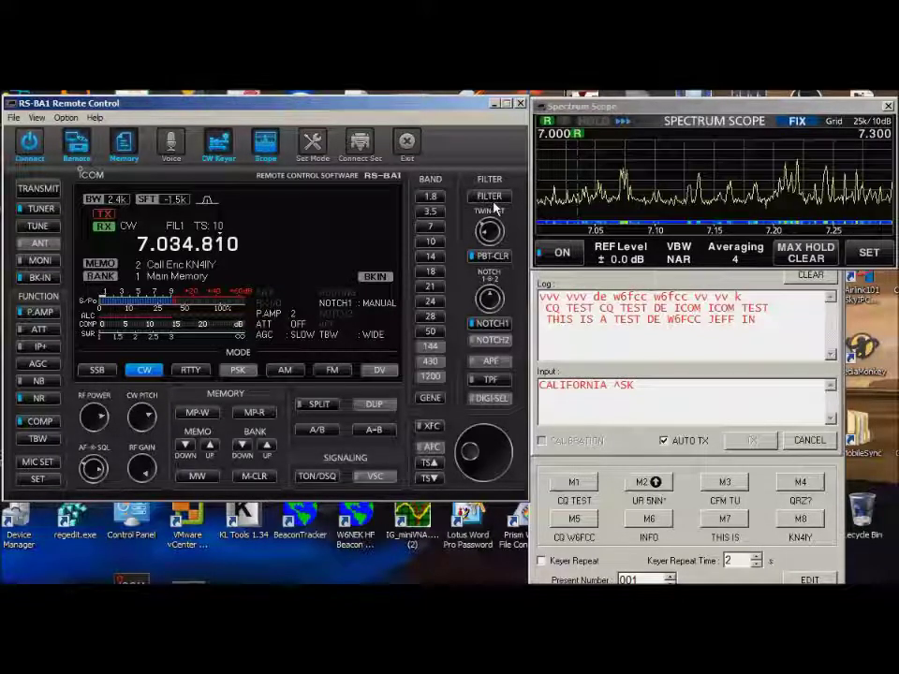
left_click(490, 198)
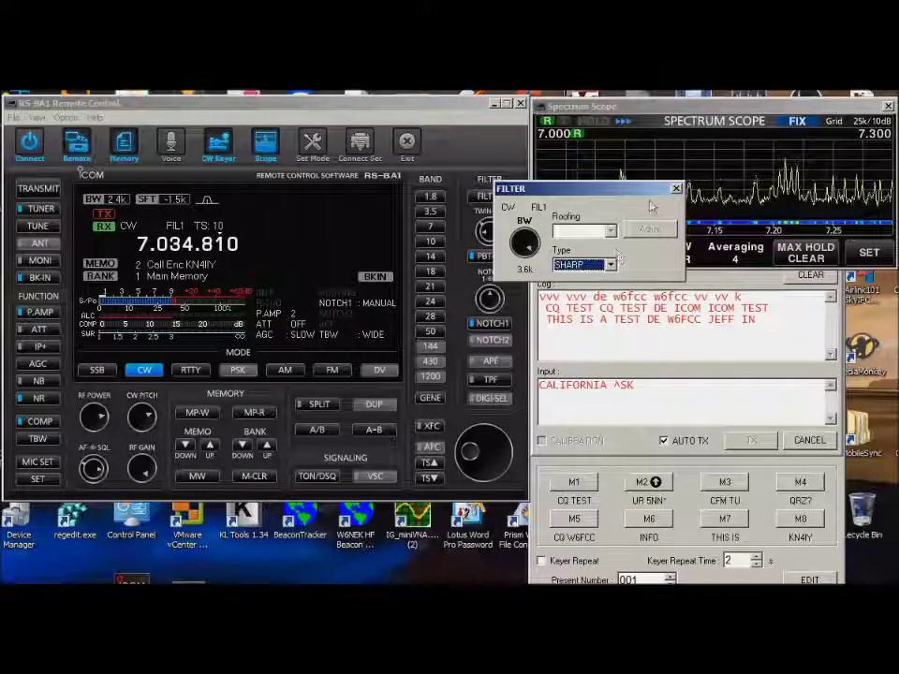
left_click(675, 191)
Switch to CwGet and decode the peak at 1540 Hz, followed by the one at 554 Hz.
key("alt+Tab")
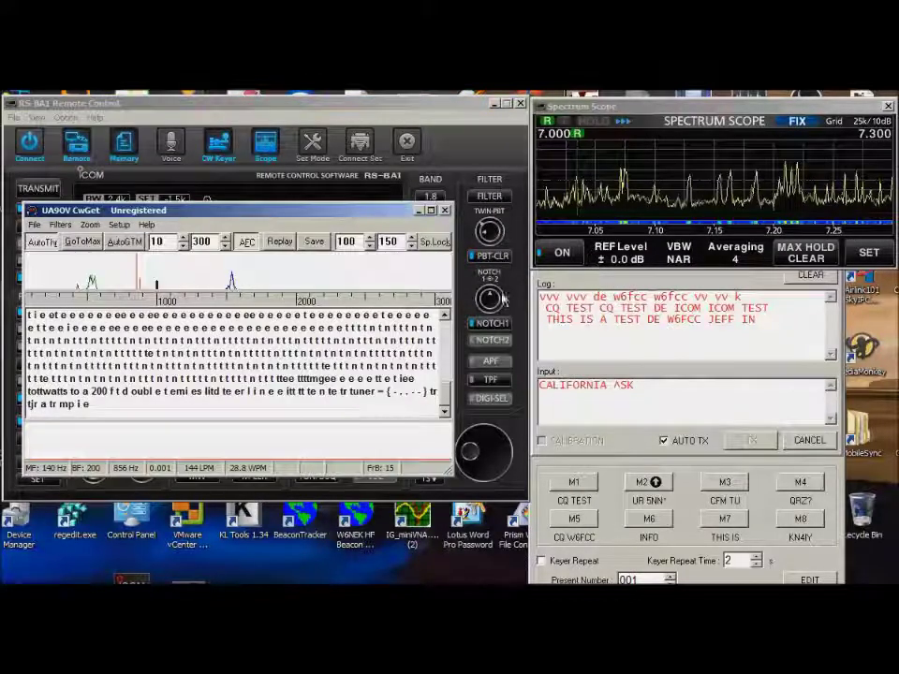
left_click(232, 284)
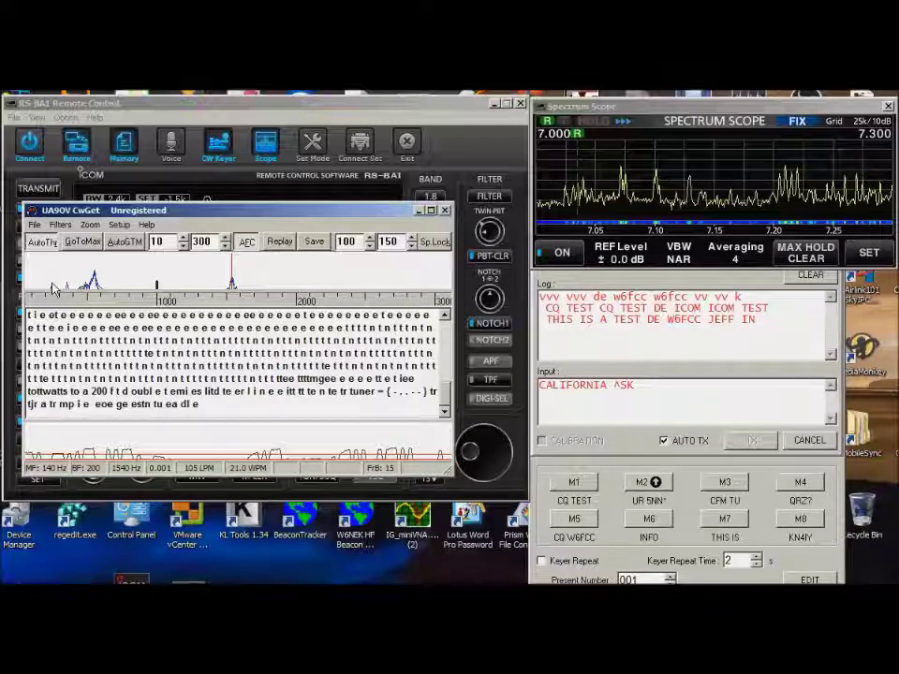
left_click(94, 286)
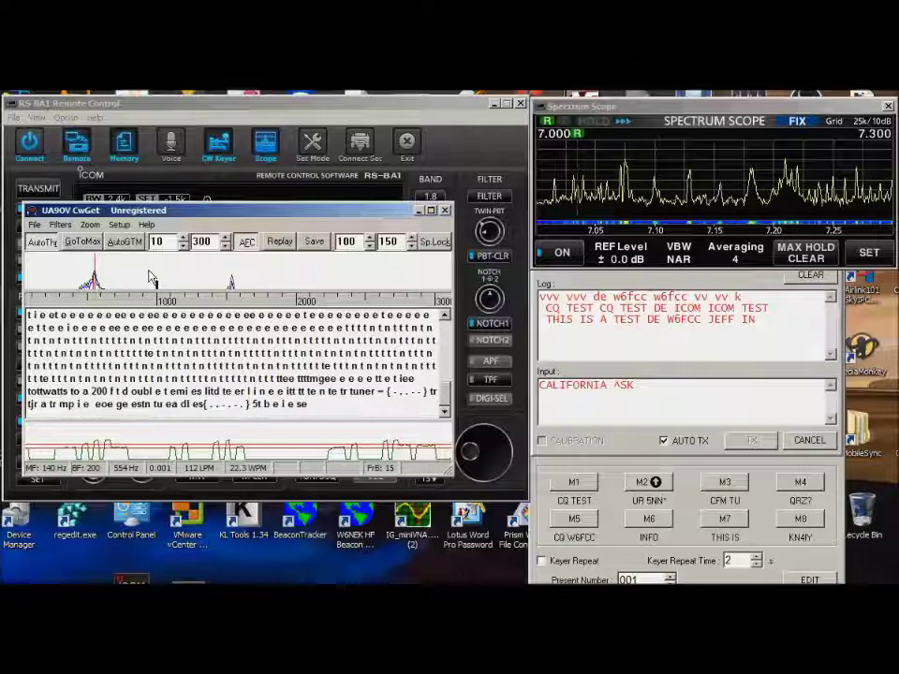
Fine-tune the receiver up to 7.035.200 and make CwGet follow the strongest signal with GoToMax and AutoGTM.
left_click(473, 445)
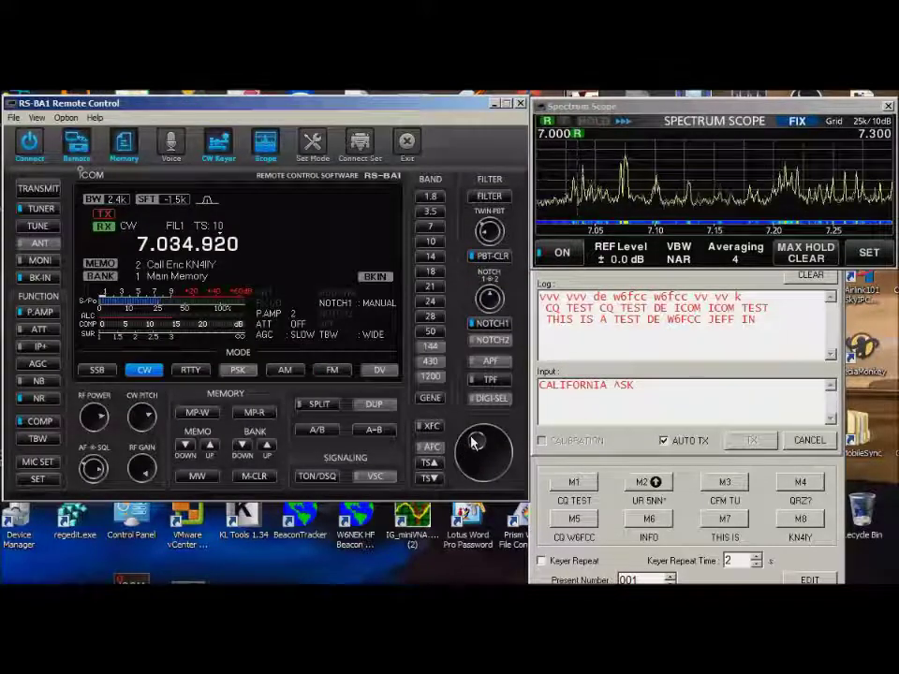
scroll(473, 444, "up", 15)
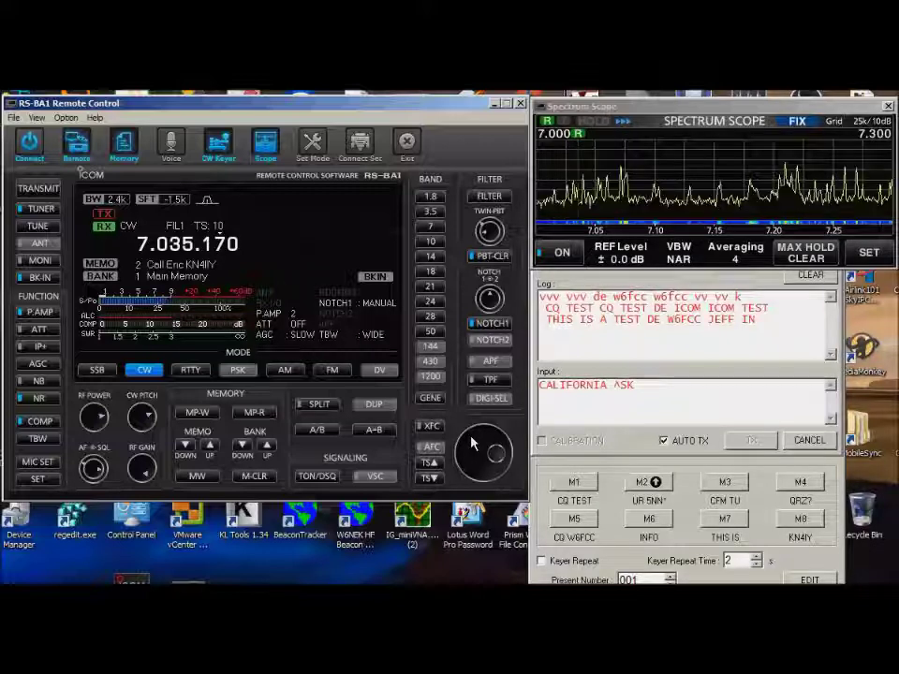
scroll(472, 444, "up", 1)
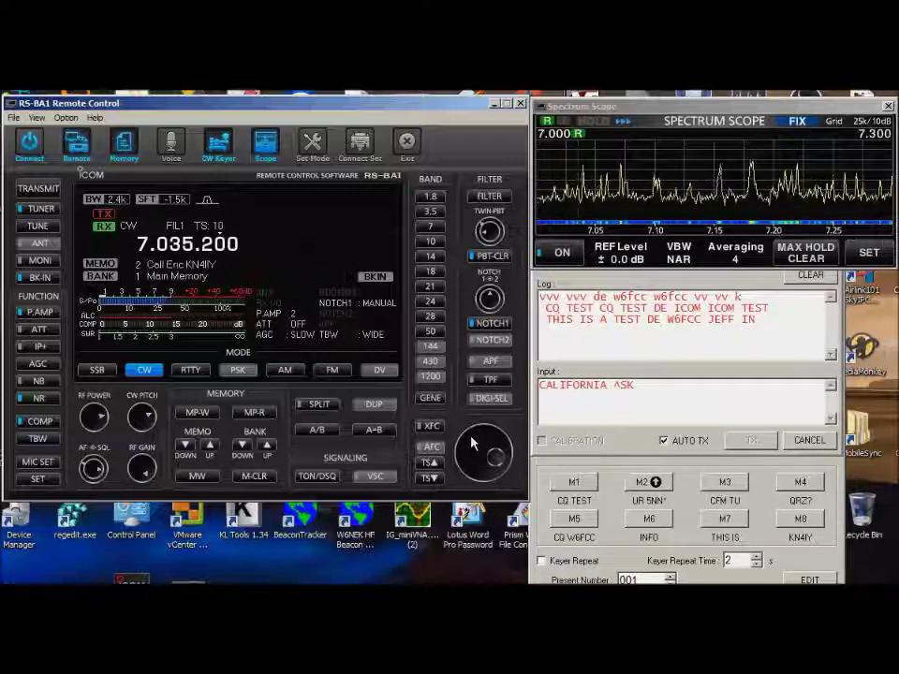
key("alt+Tab")
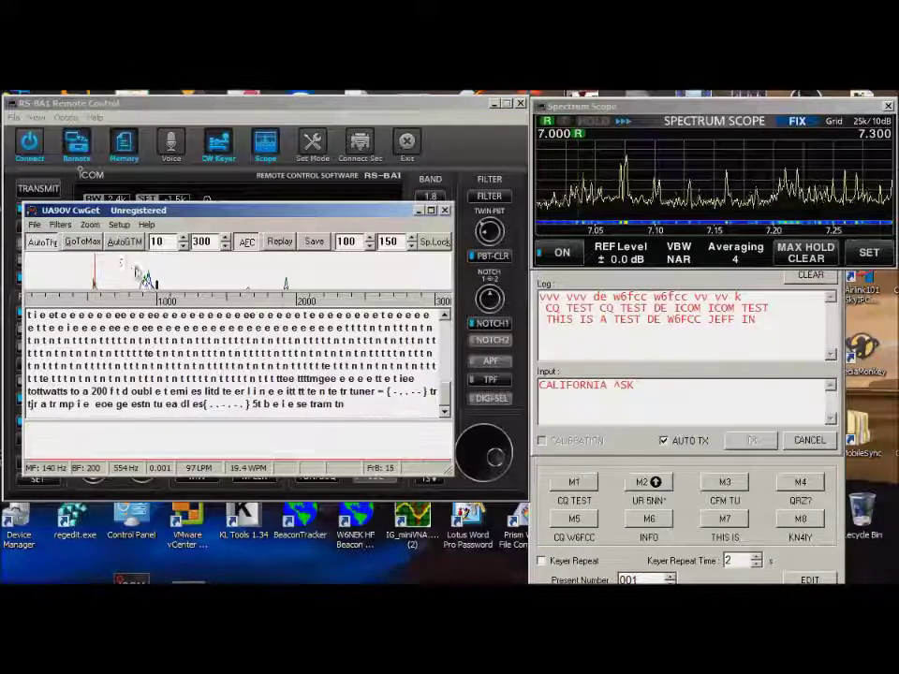
left_click(69, 243)
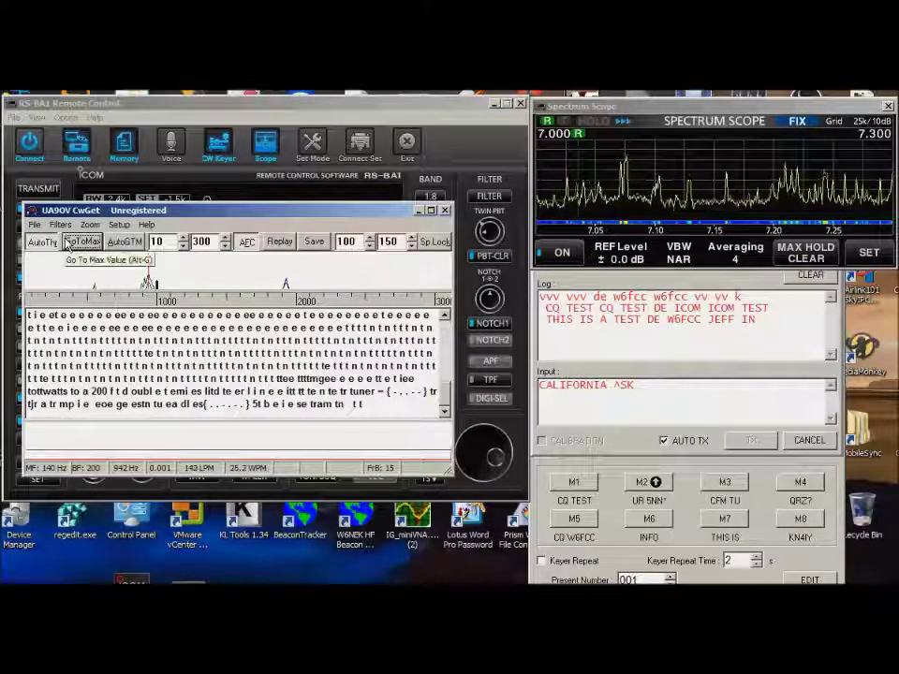
left_click(124, 245)
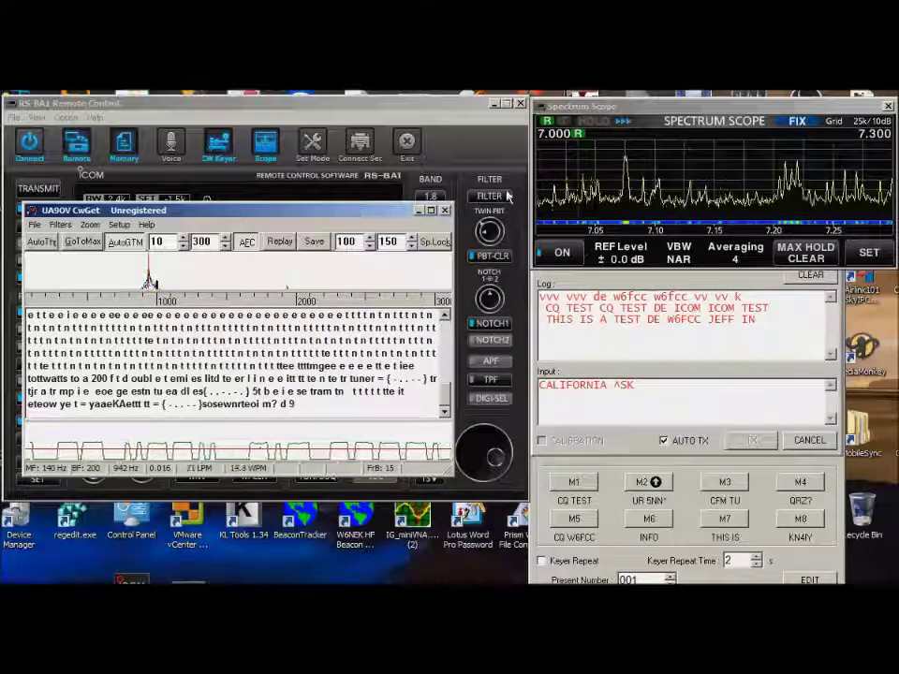
Close CwGet and compose a CW Keyer reply to w1aw with the operator's call sign, "ur rst 599 tnx fer qso 73" and a closing ^sk.
left_click(446, 211)
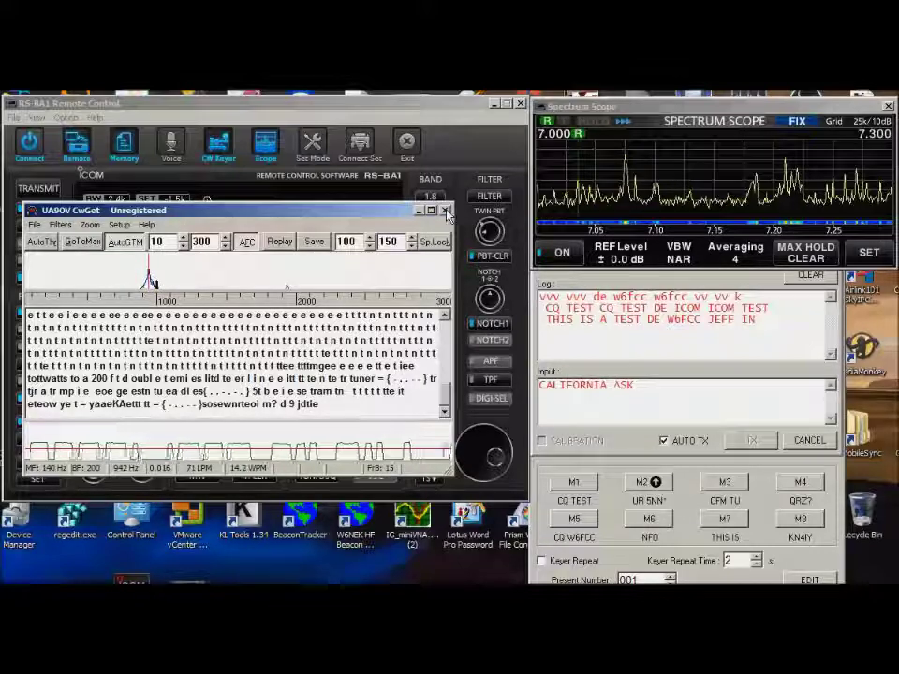
left_click(447, 209)
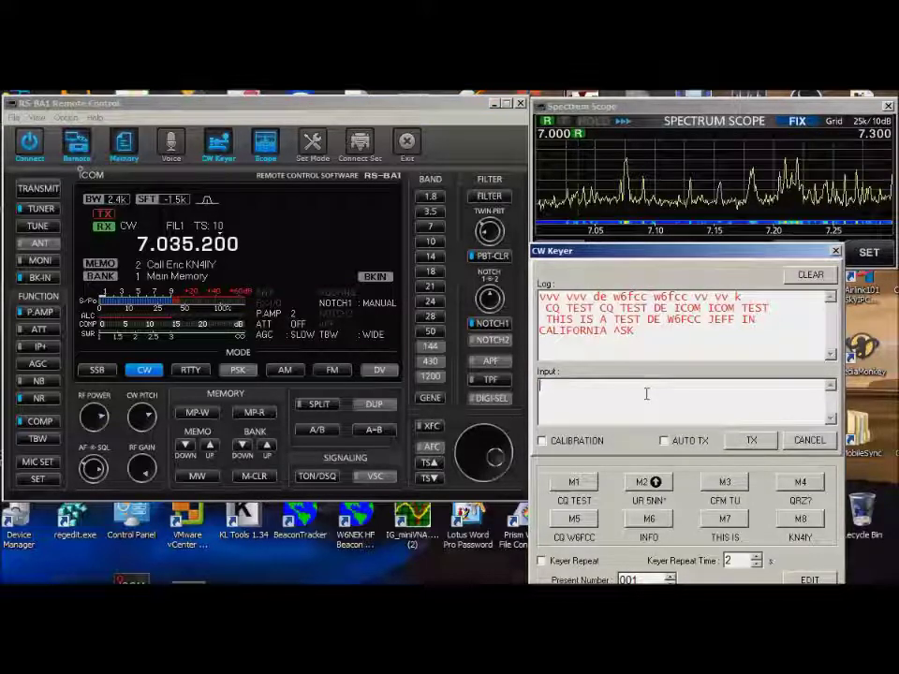
type("fb ")
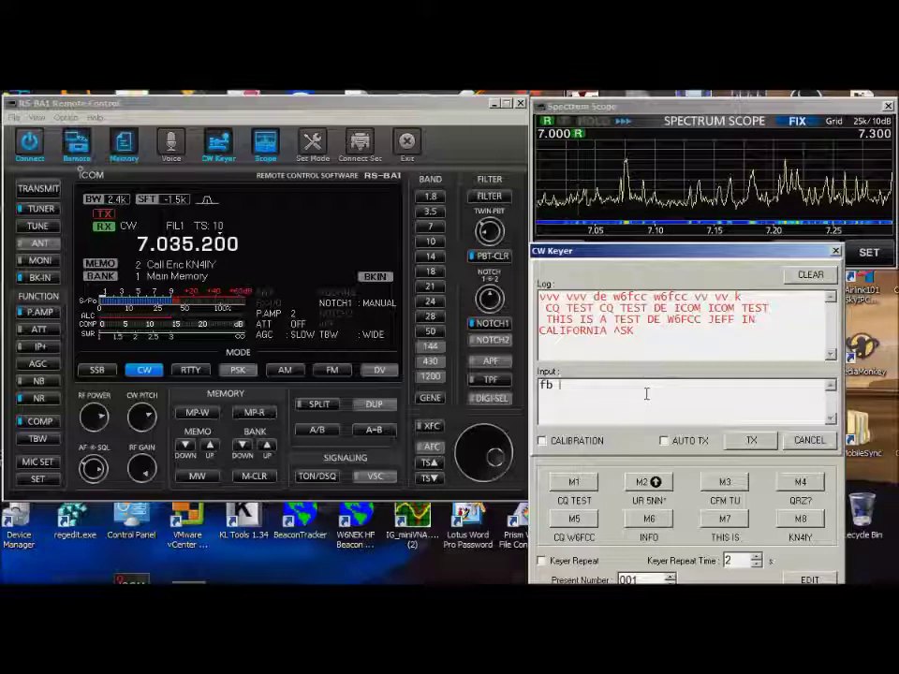
type("w1aw")
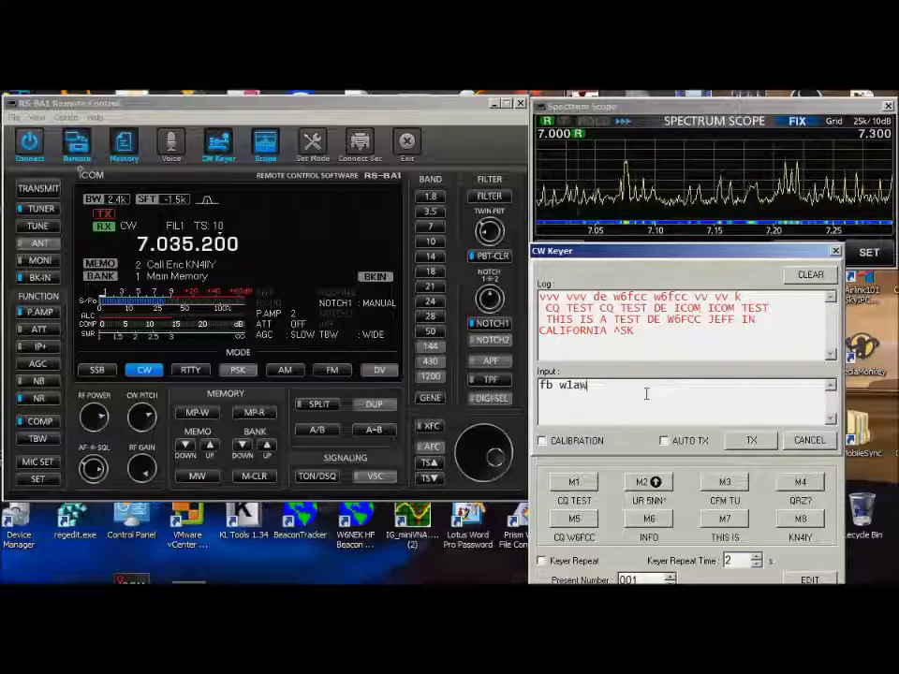
type("rr de w6fcc. ur rst 599 tnx fer qso 73 de w6fcc ^sk")
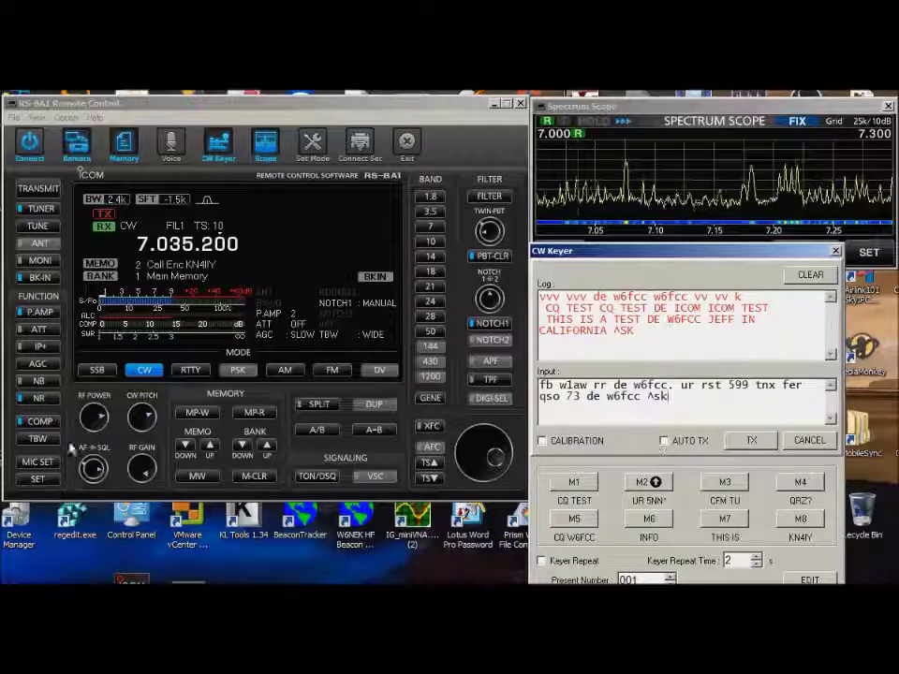
Turn the RF power down to minimum and BK-IN off, and send the composed keyer message.
left_click(89, 424)
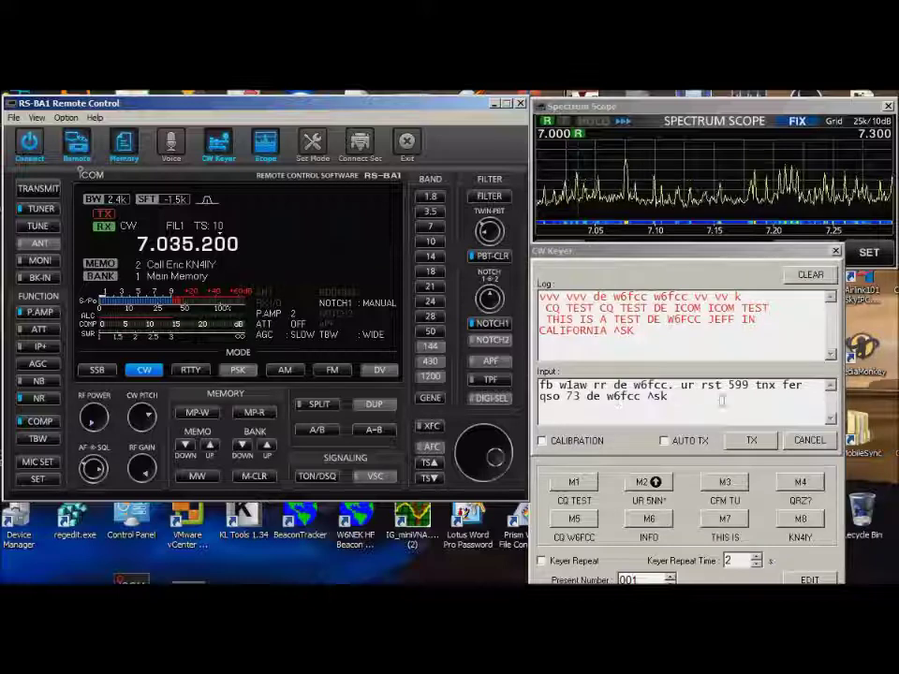
left_click(751, 441)
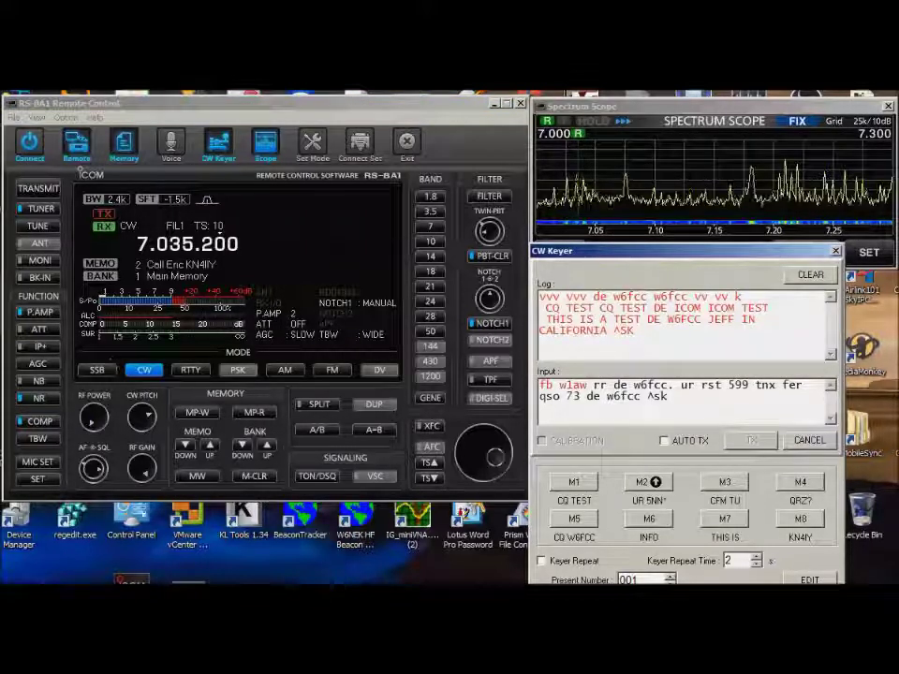
Lower the AF volume while the message is being sent and open the CW mode settings with the side tone level.
left_click(85, 475)
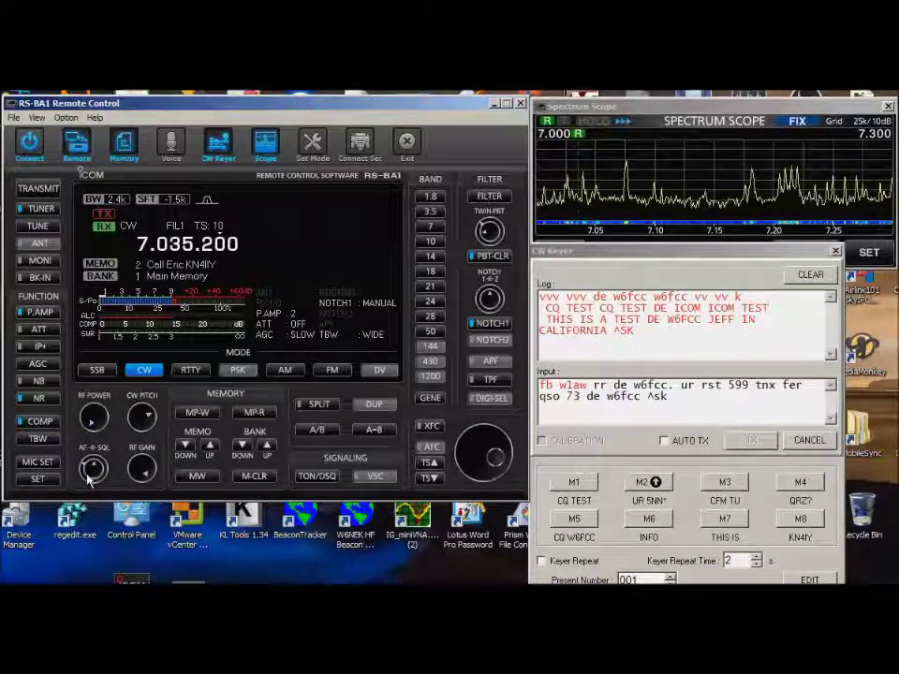
left_click(144, 370)
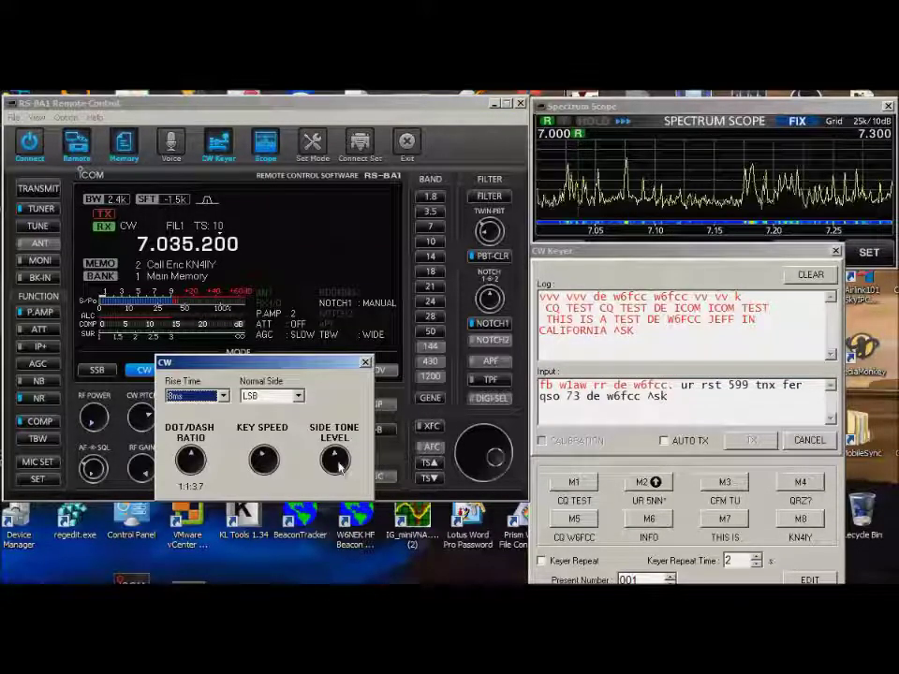